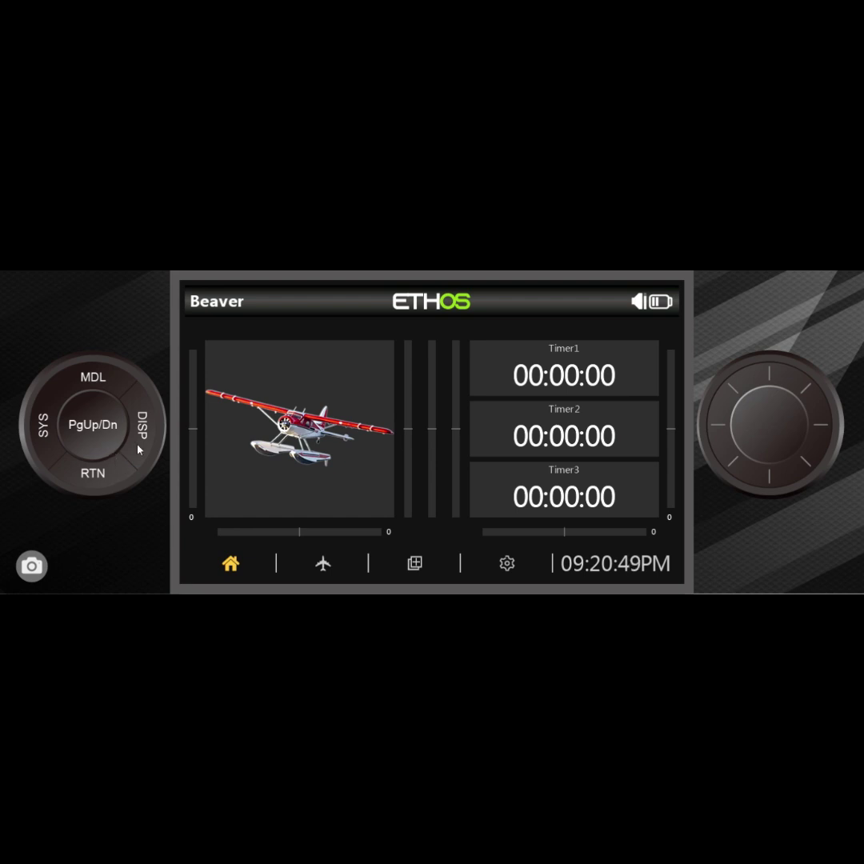
Start creating a new model in the Uncategorized model group and choose Airplane as its type.
click(98, 386)
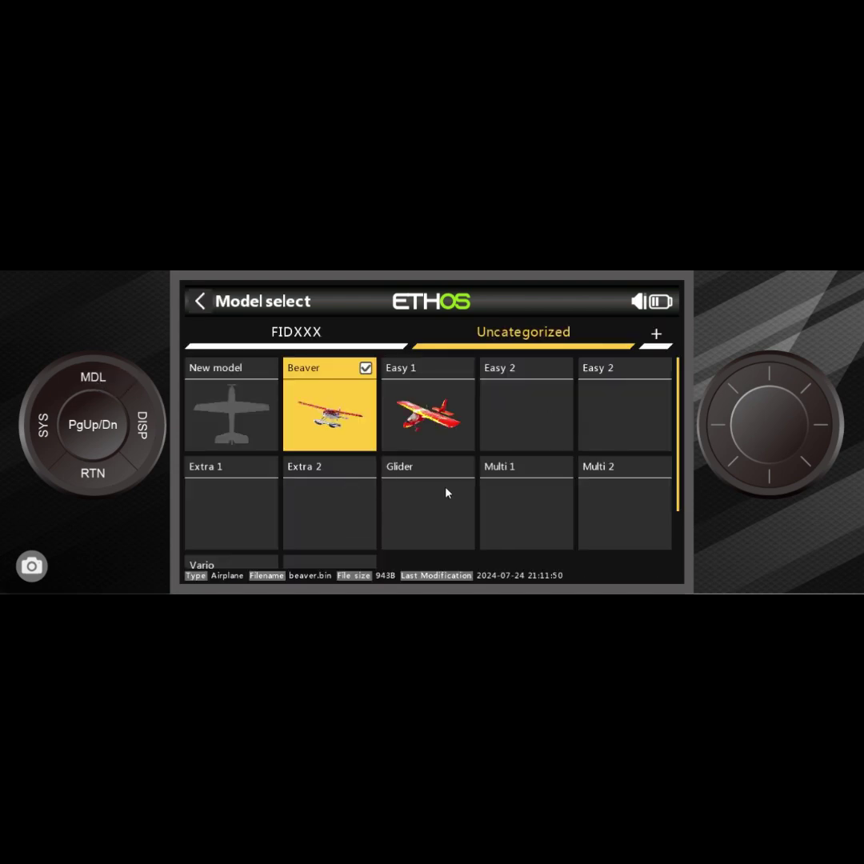
scroll(447, 493, down, 10)
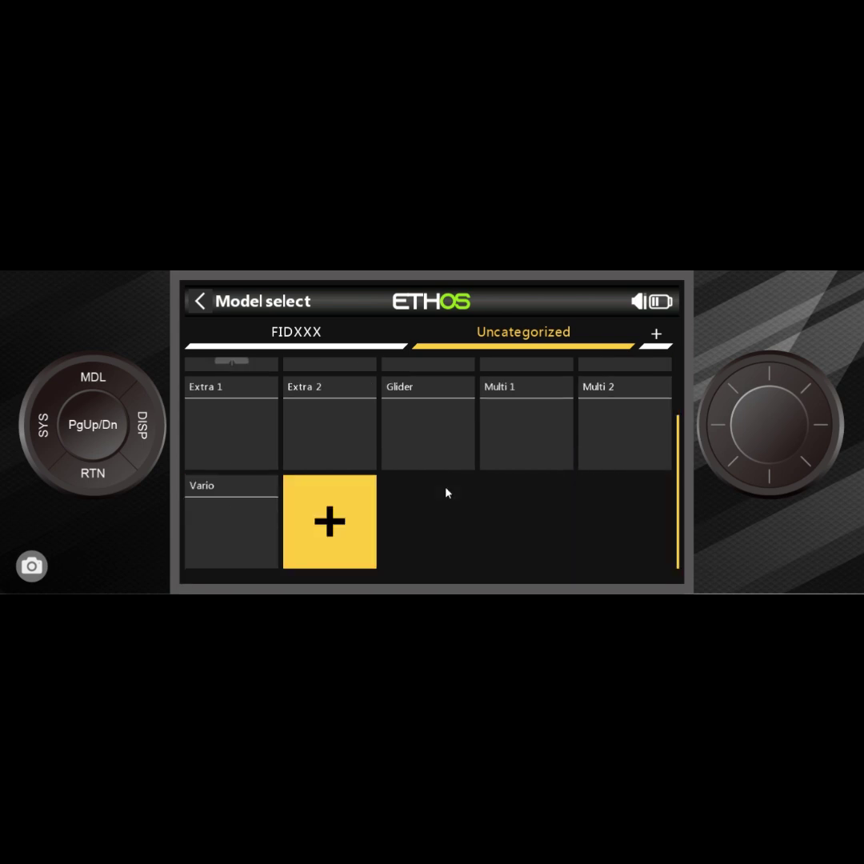
click(358, 532)
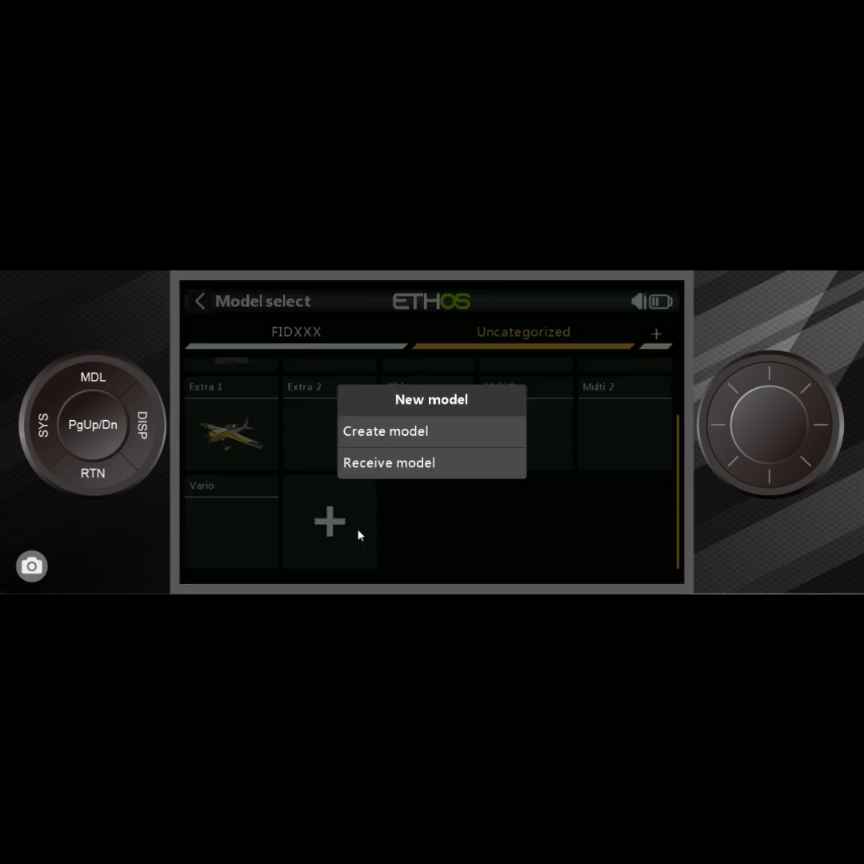
click(428, 442)
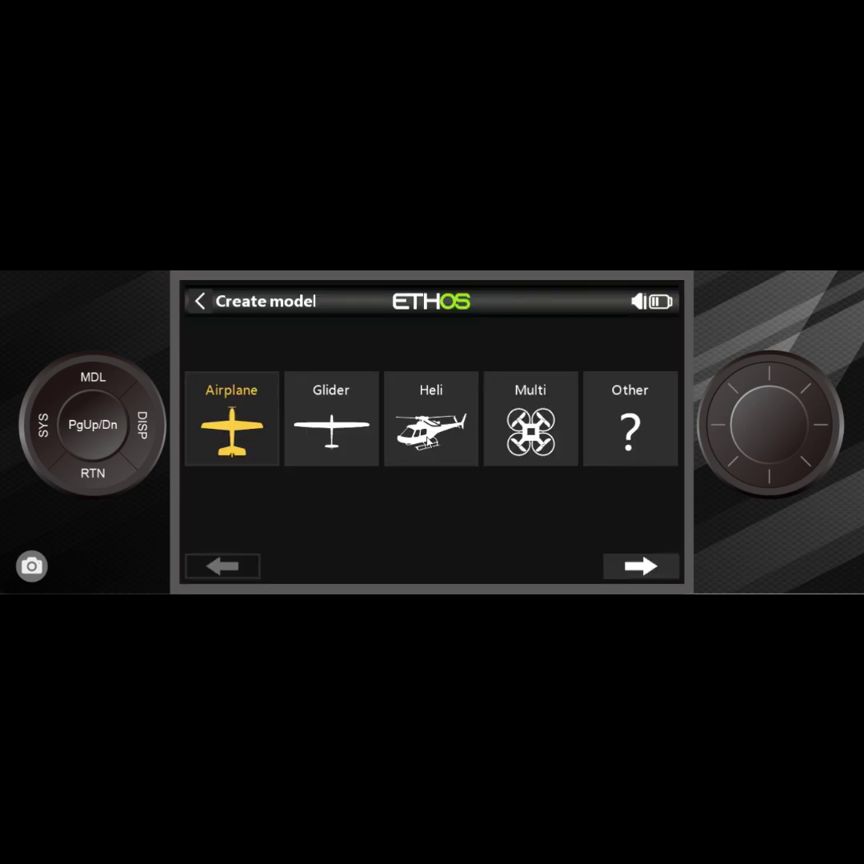
click(641, 575)
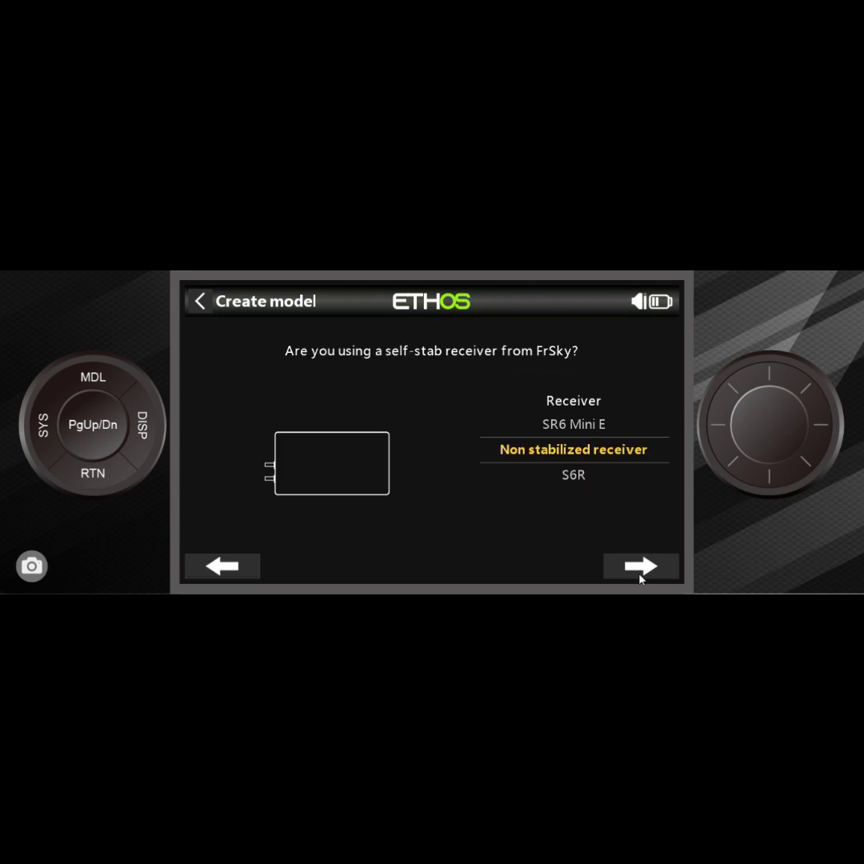
Set the new model's stabilized receiver to TD SR10 and continue to the engine setup.
click(566, 456)
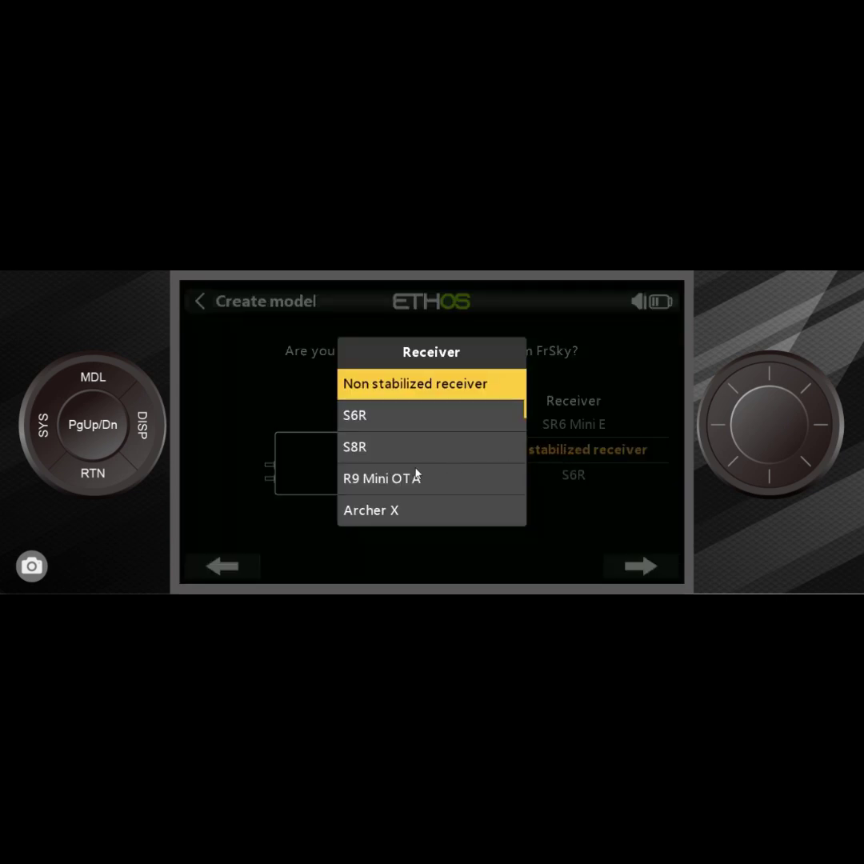
scroll(416, 474, down, 6)
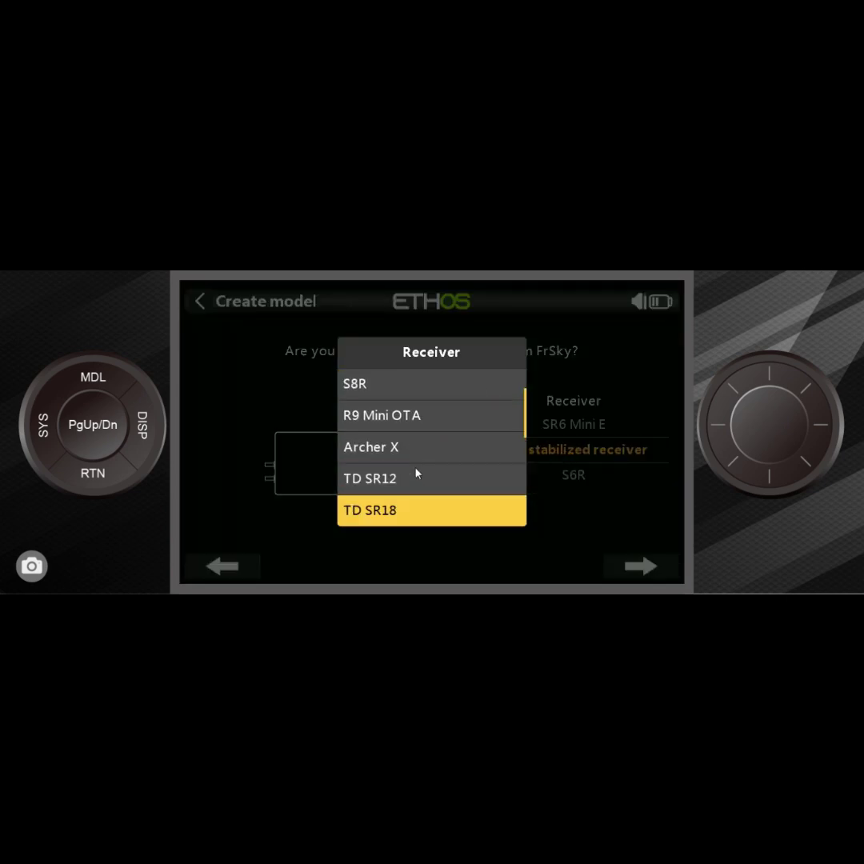
scroll(416, 473, down, 1)
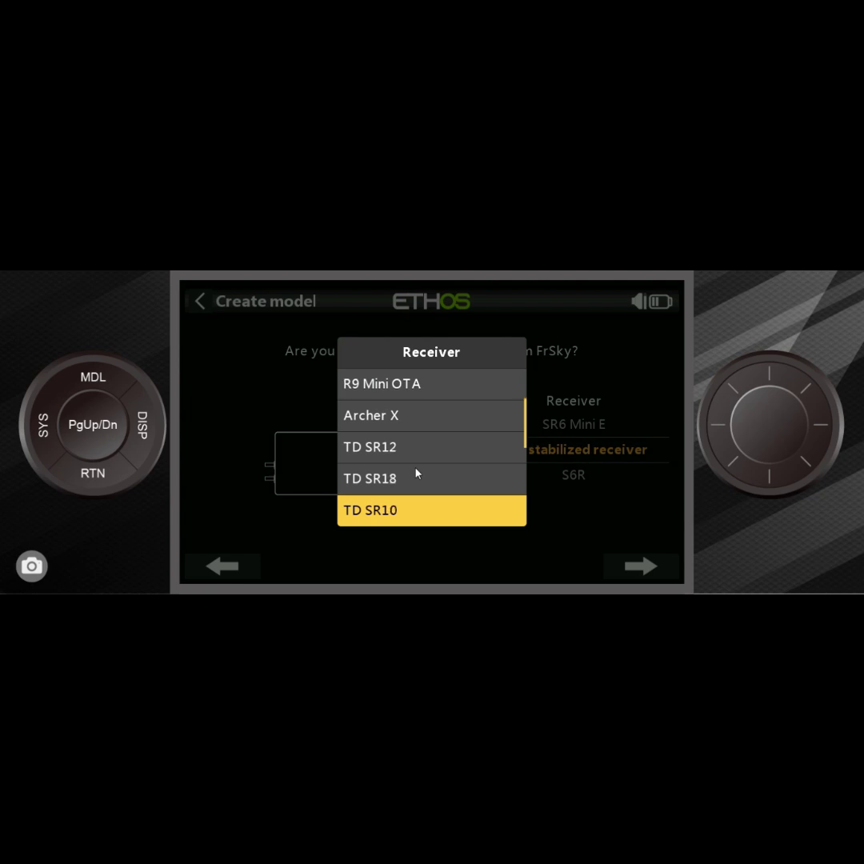
click(403, 510)
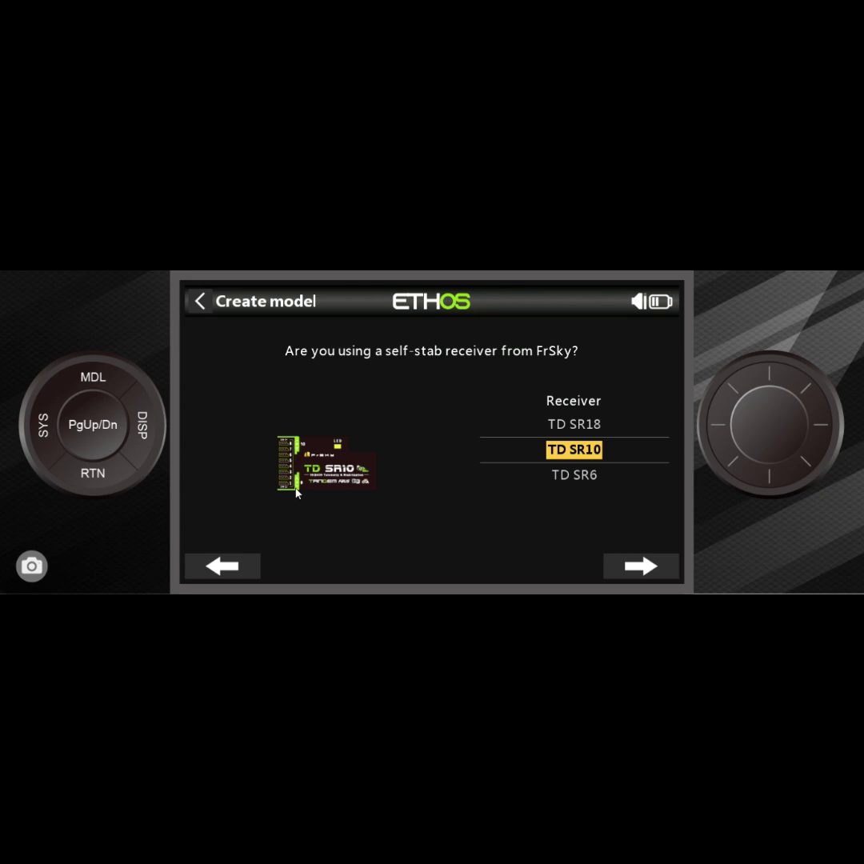
click(643, 569)
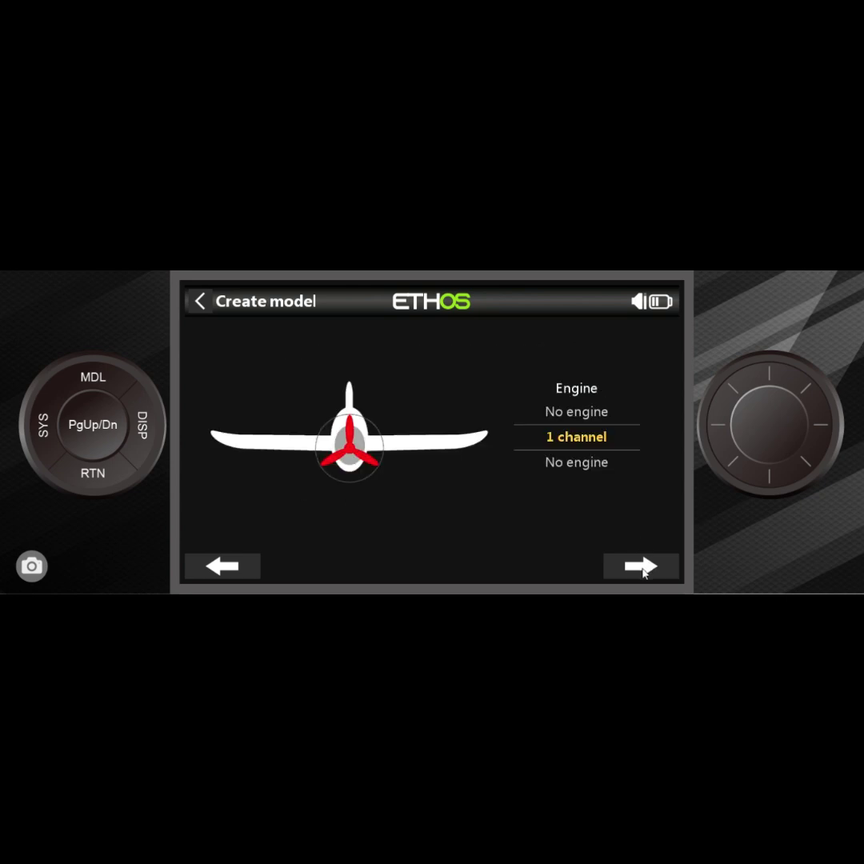
Configure the airplane with one engine channel, two aileron channels, two flap channels and a traditional tail.
click(643, 568)
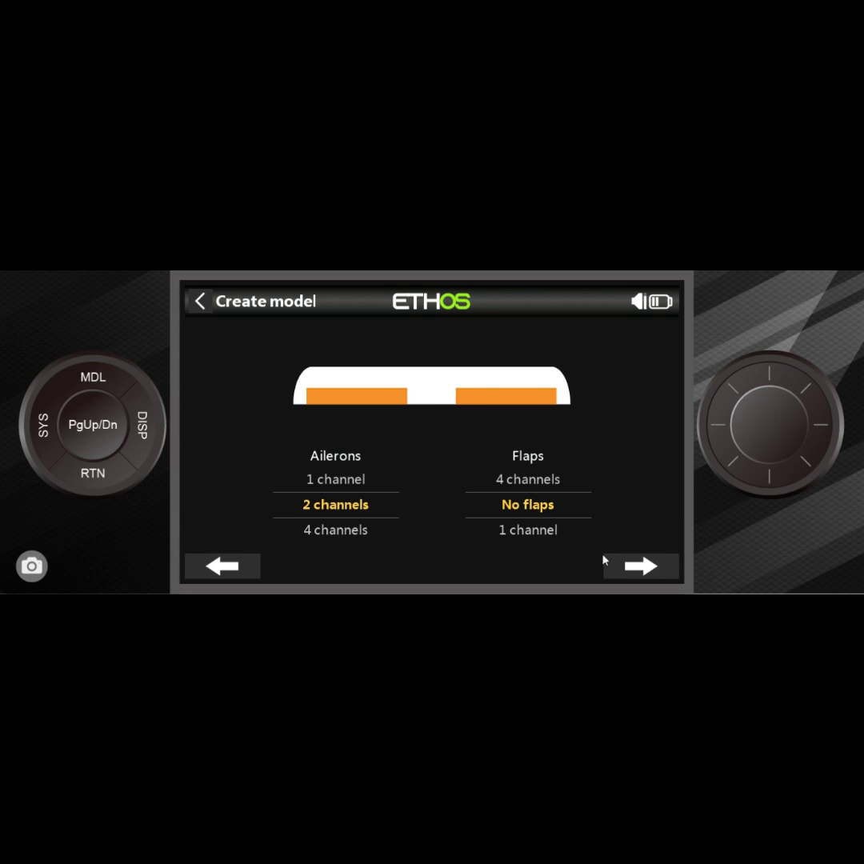
click(506, 505)
click(384, 470)
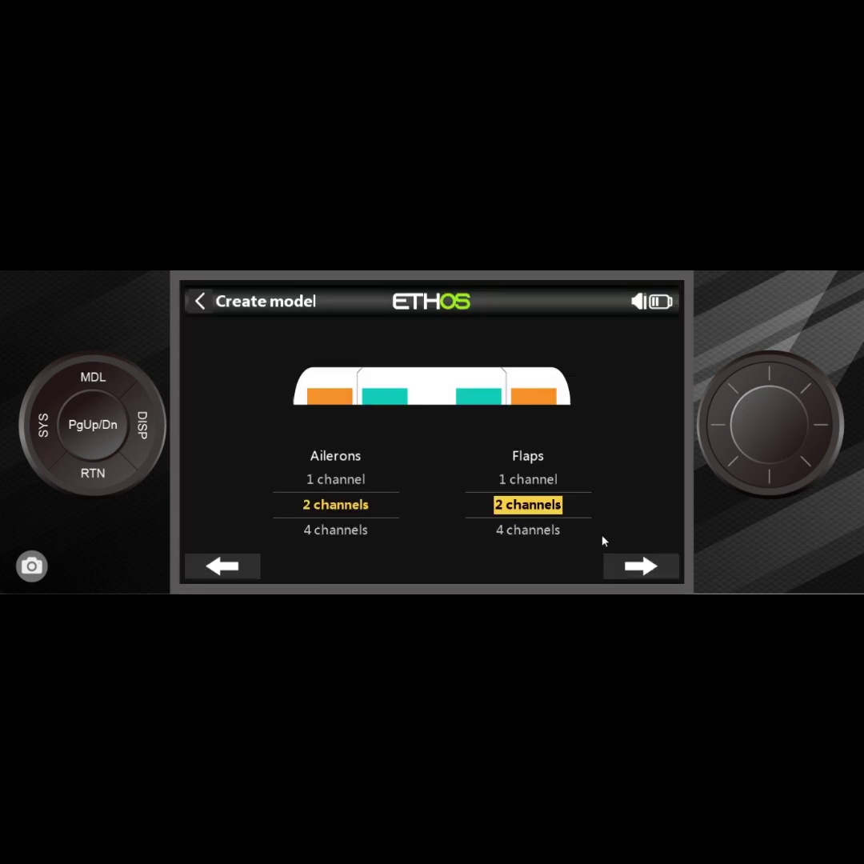
click(648, 566)
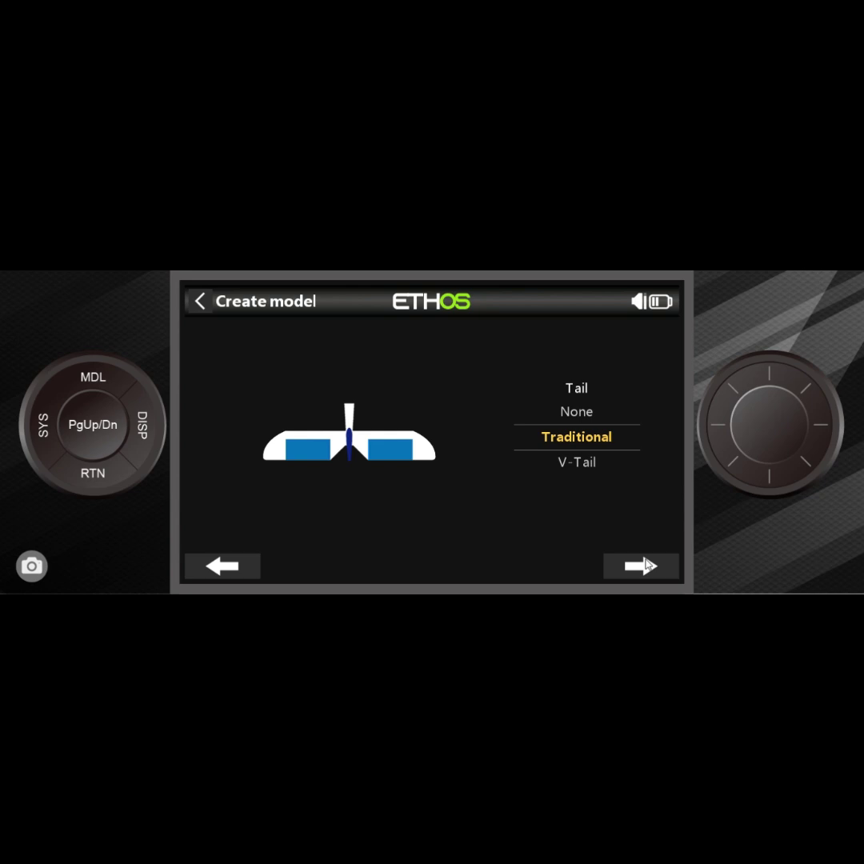
click(649, 566)
click(649, 566)
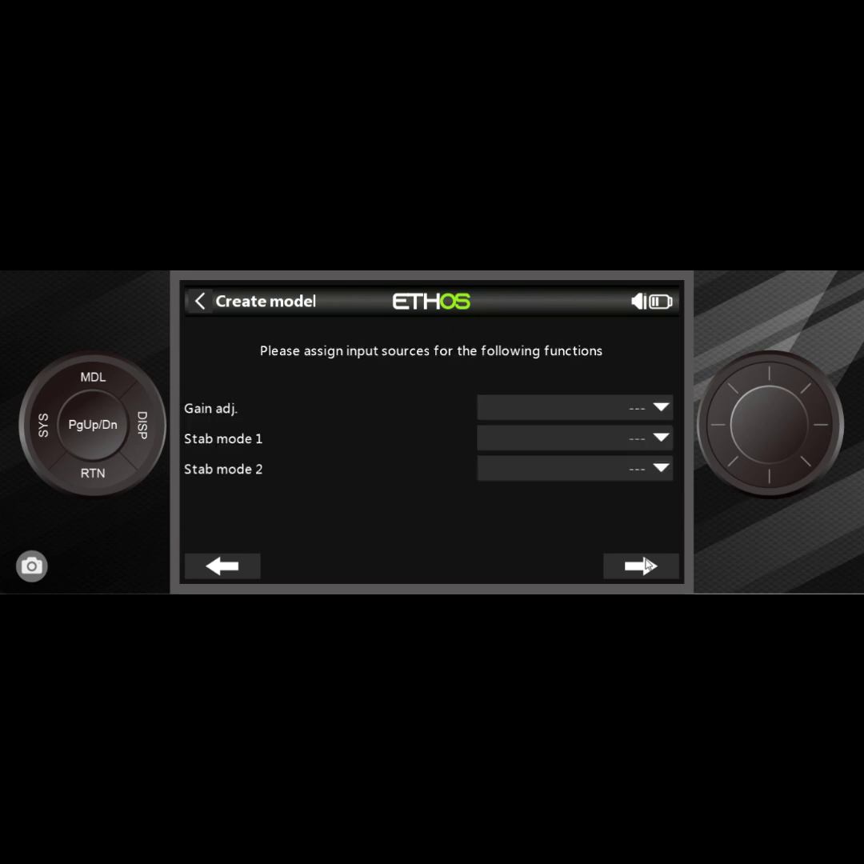
Assign the analog source Pot1 to the Gain adj. function.
click(622, 413)
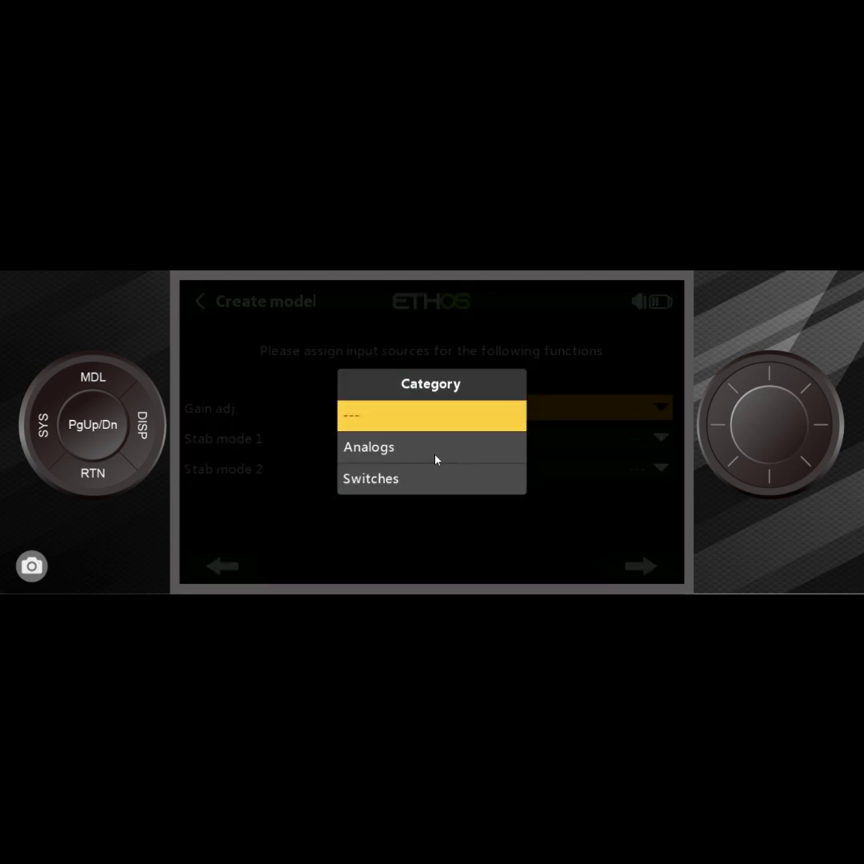
click(436, 460)
click(494, 443)
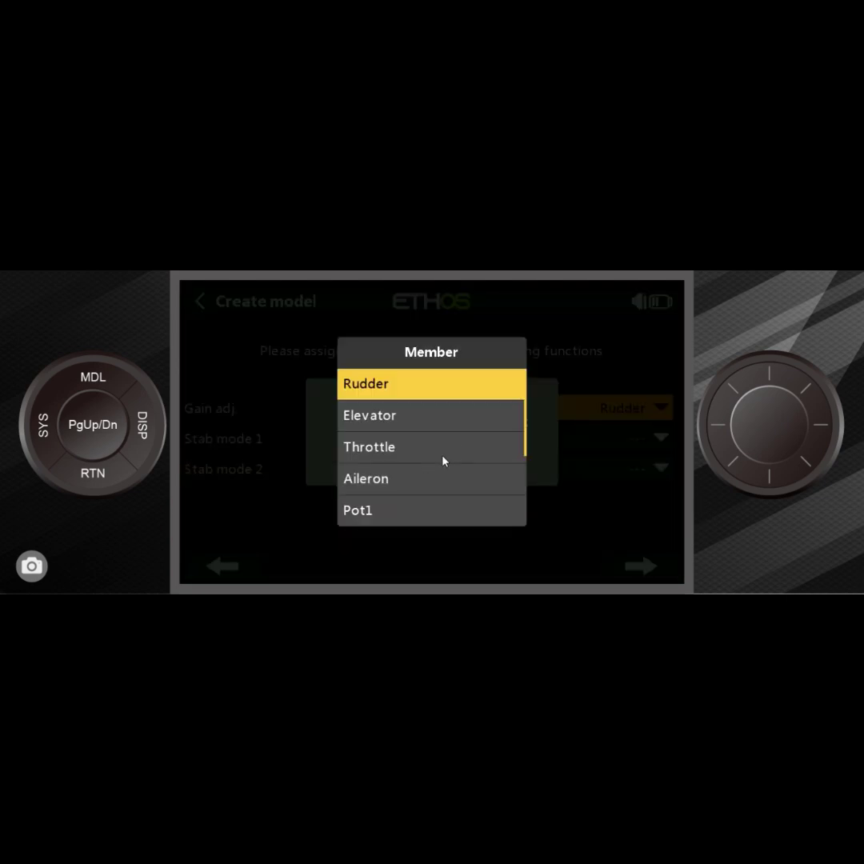
scroll(444, 461, down, 4)
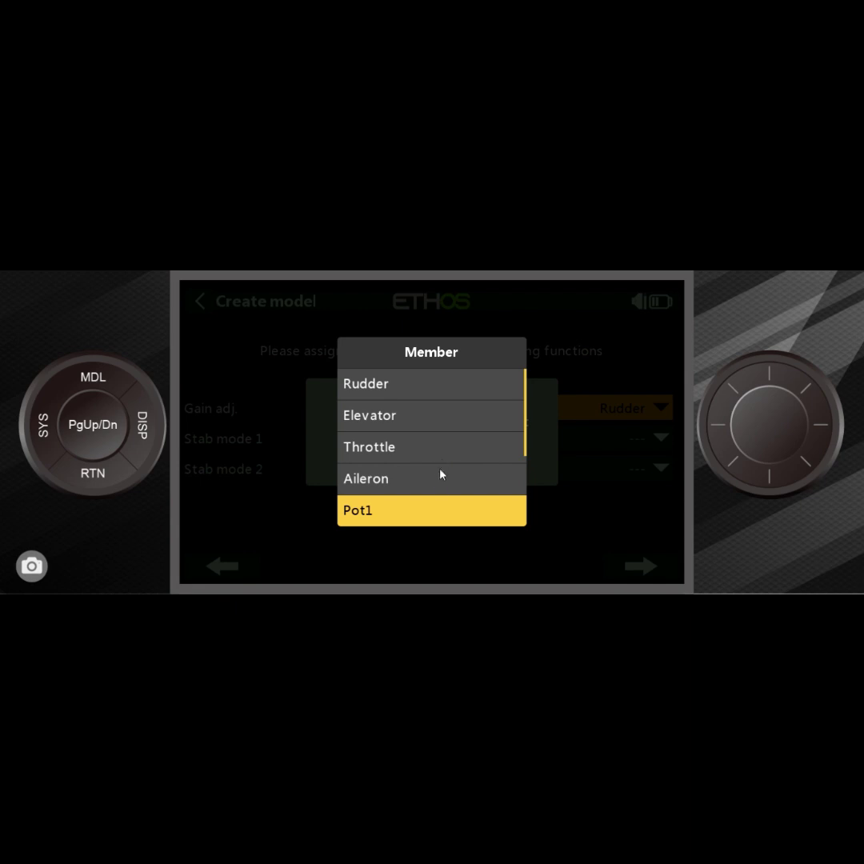
click(432, 509)
click(534, 472)
click(112, 483)
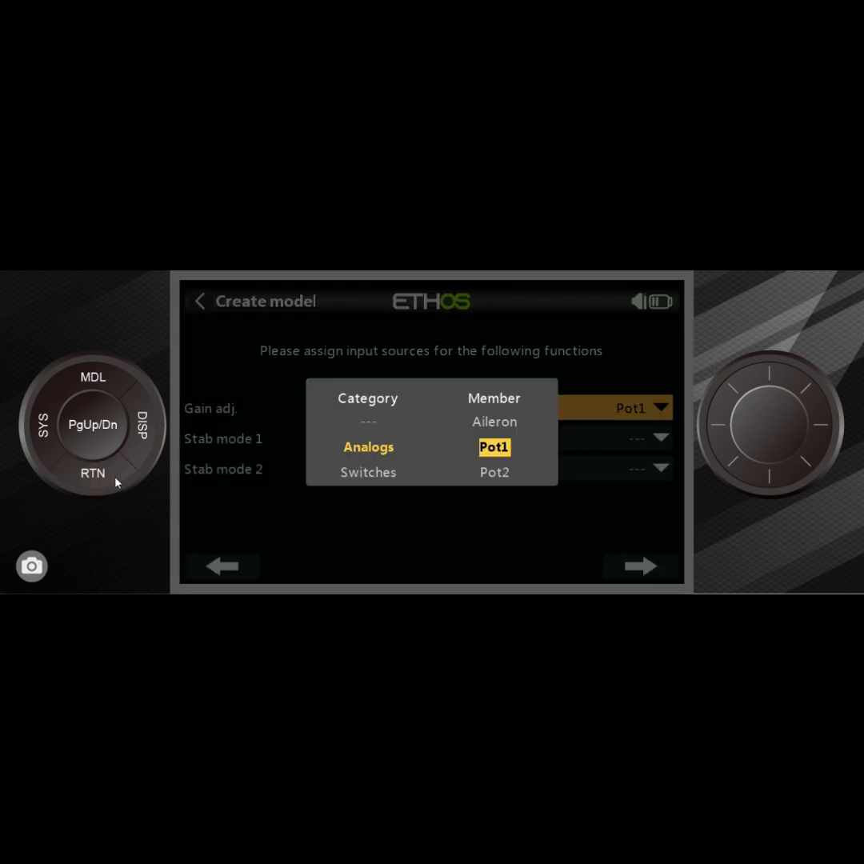
click(80, 487)
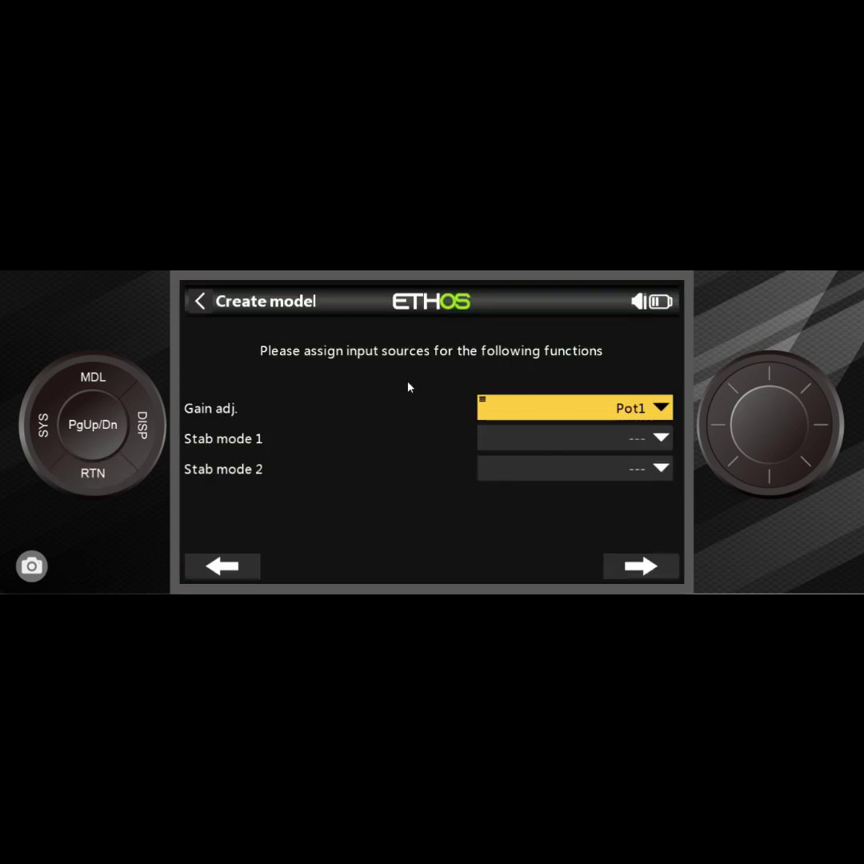
Assign switch SA to Stab mode 1, leave Stab mode 2 unassigned, and accept the default channel order.
click(644, 445)
scroll(640, 442, up, 1)
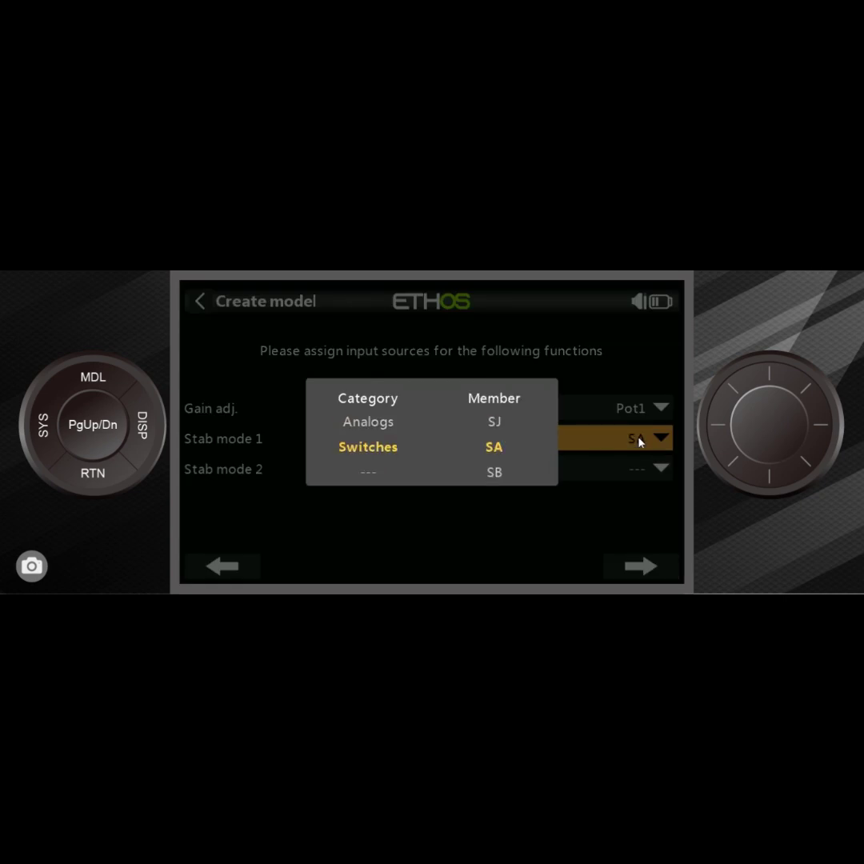
click(97, 476)
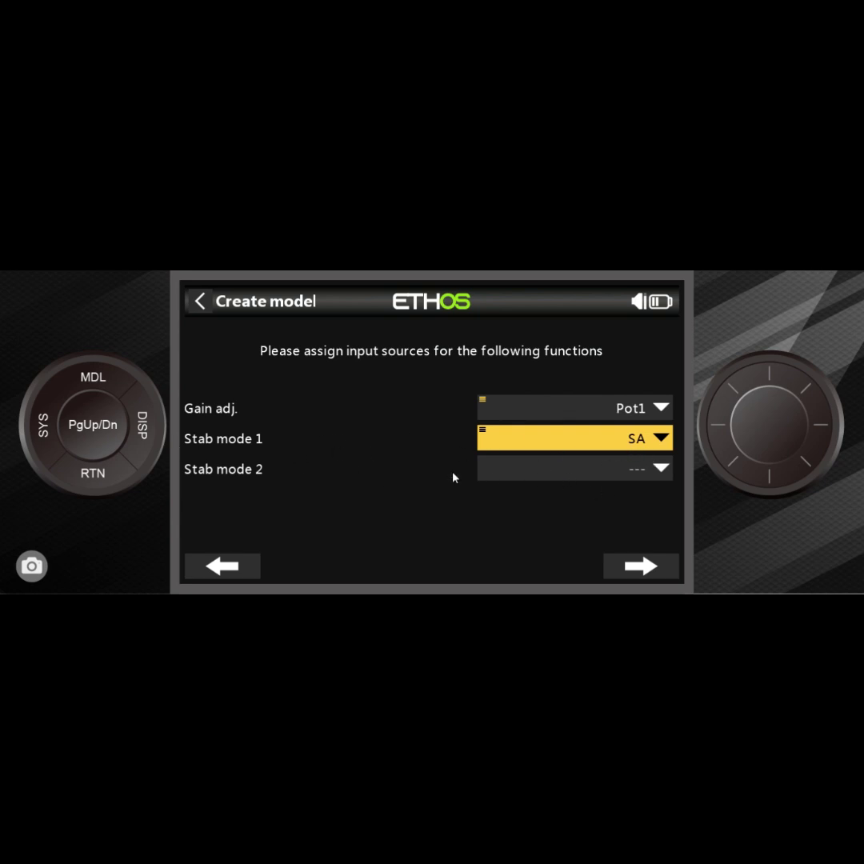
click(643, 573)
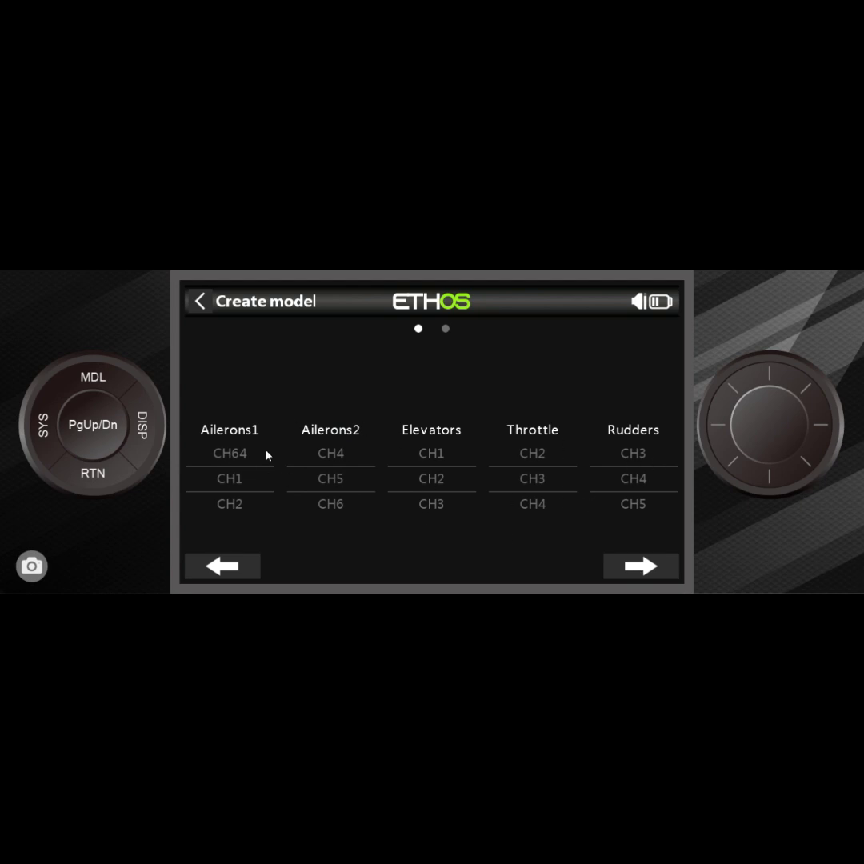
click(643, 568)
click(545, 438)
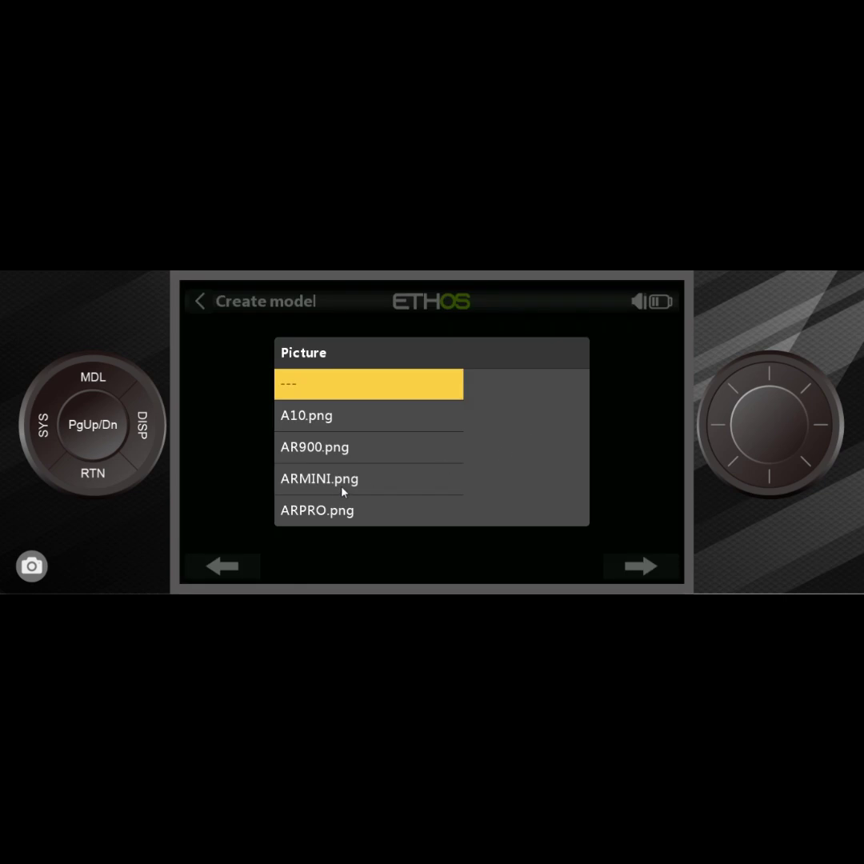
scroll(386, 491, down, 8)
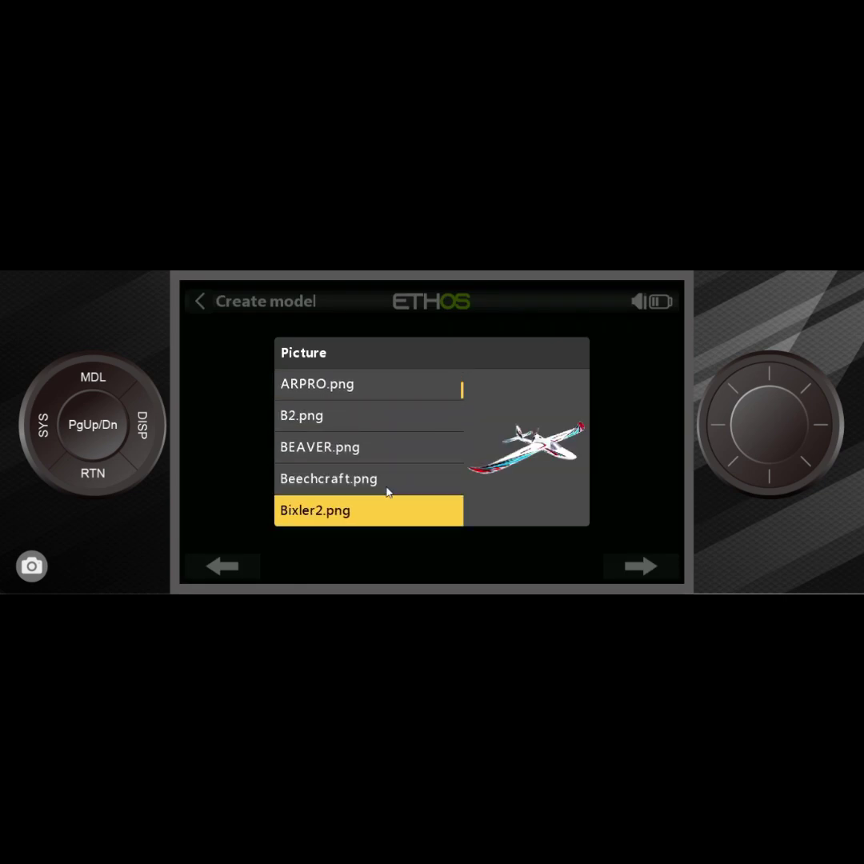
scroll(388, 491, down, 3)
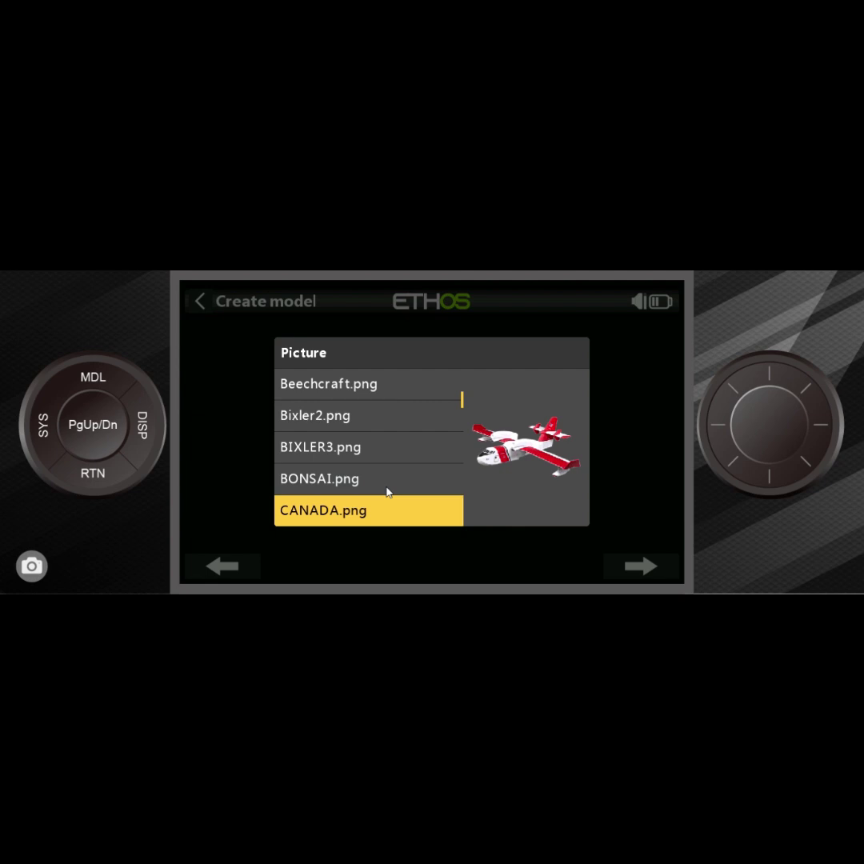
scroll(387, 491, down, 1)
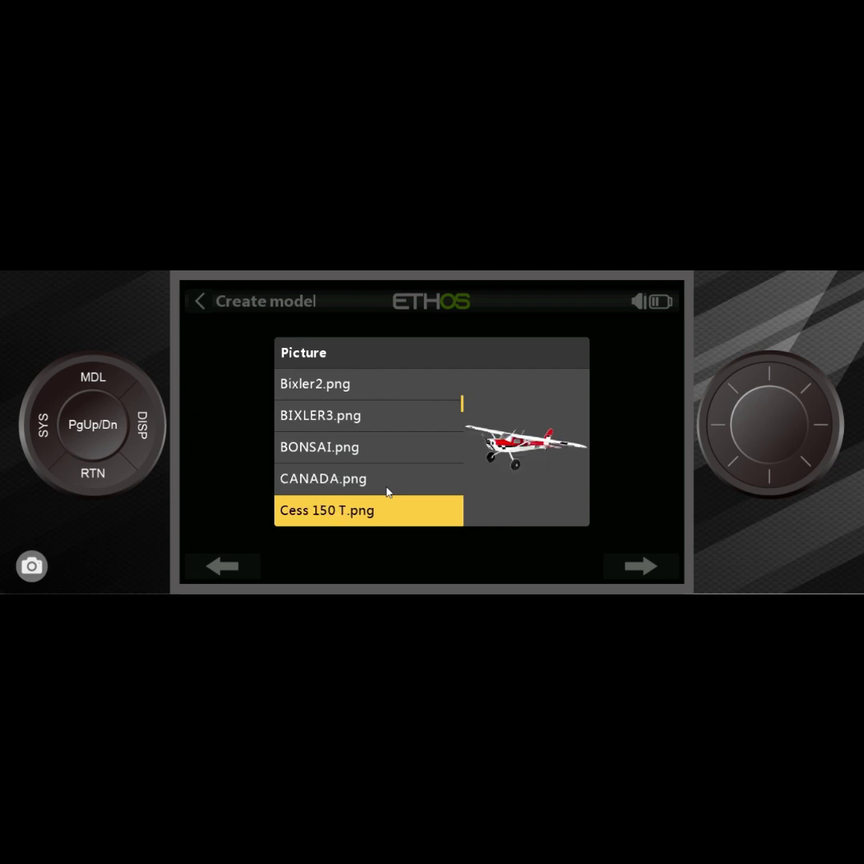
click(631, 570)
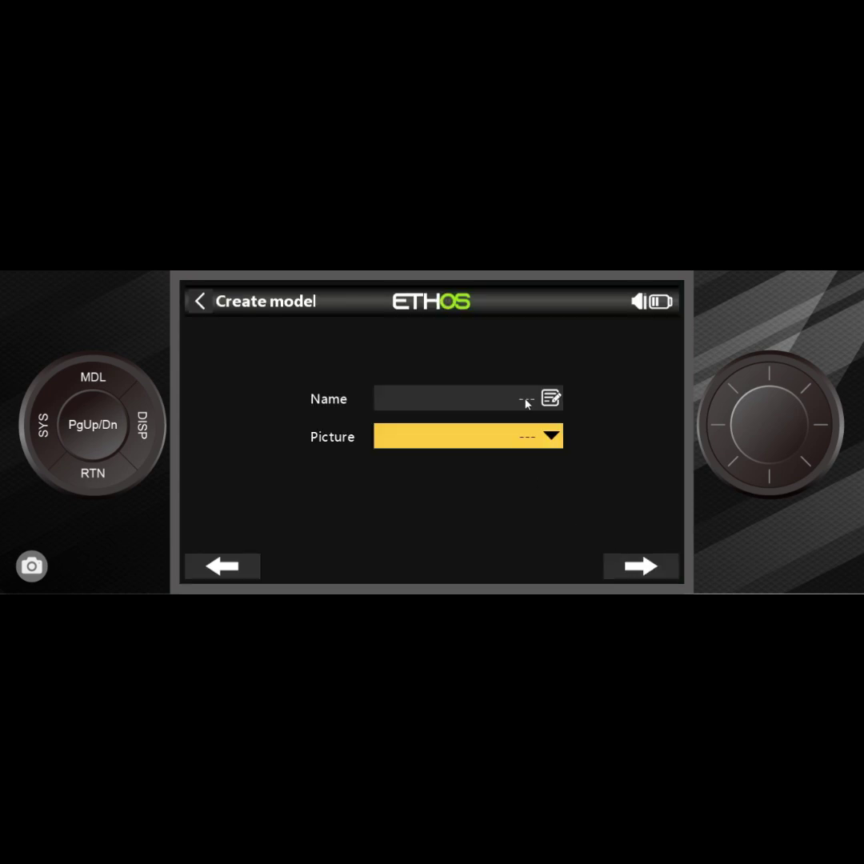
Set the model's picture to Cess 150.png.
click(529, 437)
scroll(332, 490, down, 5)
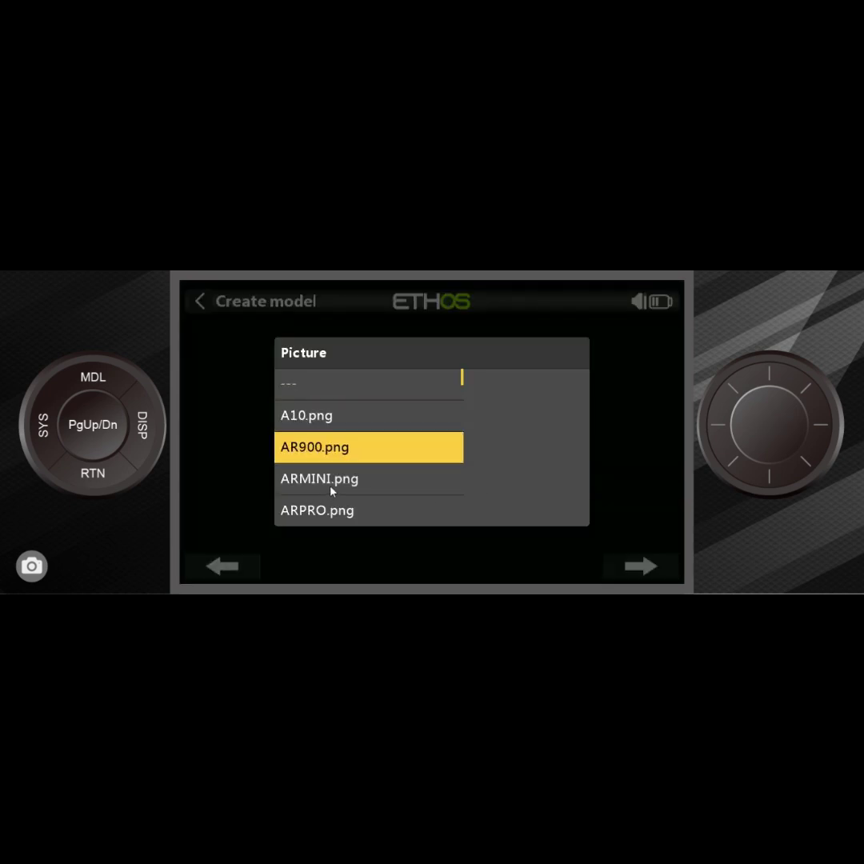
scroll(333, 490, down, 6)
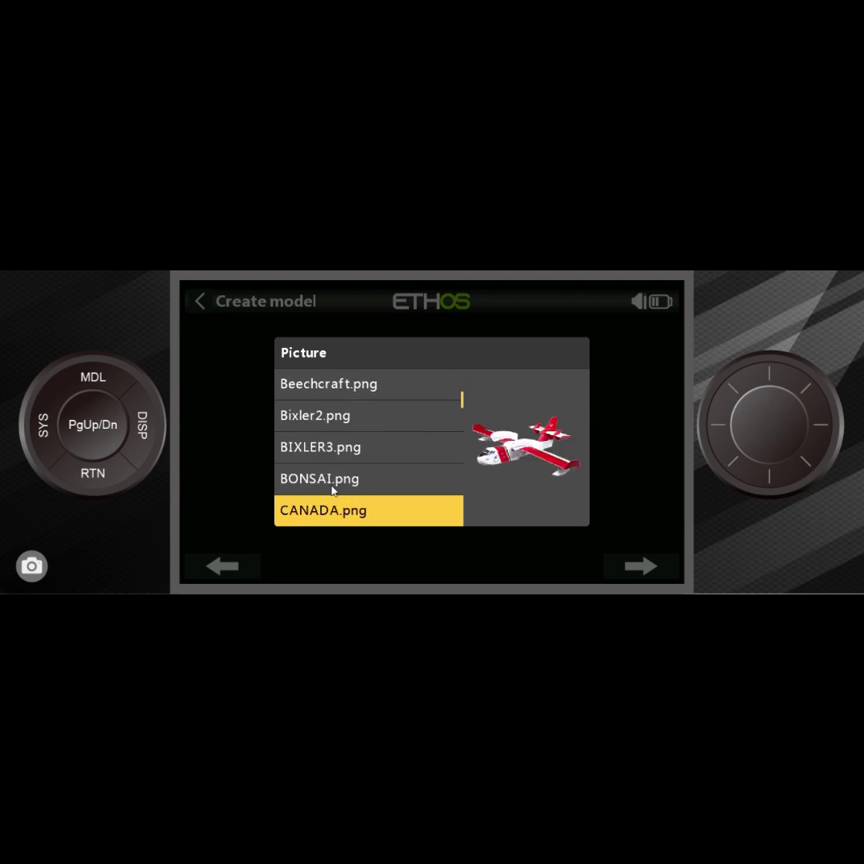
scroll(332, 489, down, 2)
click(341, 512)
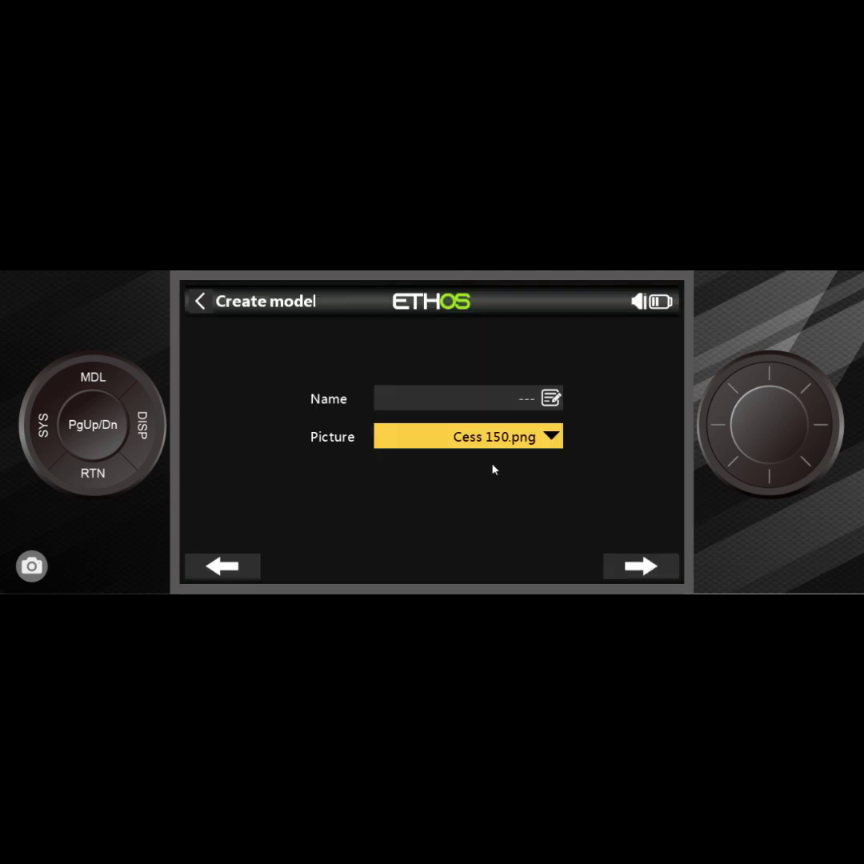
Name the model Cess 150 and finish creating it.
click(491, 399)
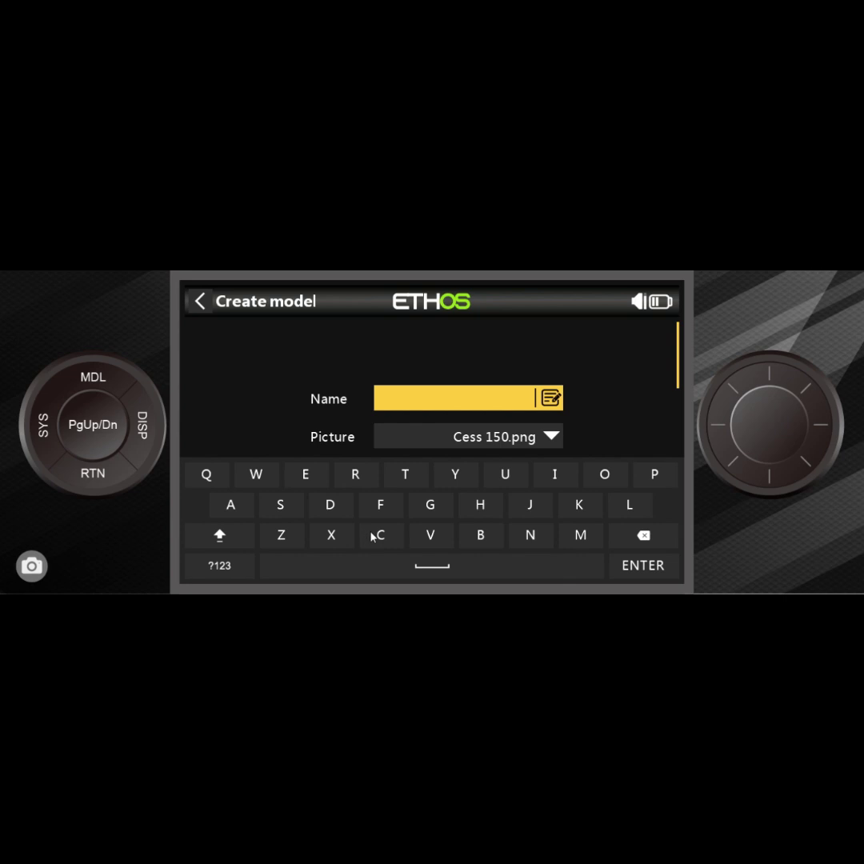
click(220, 535)
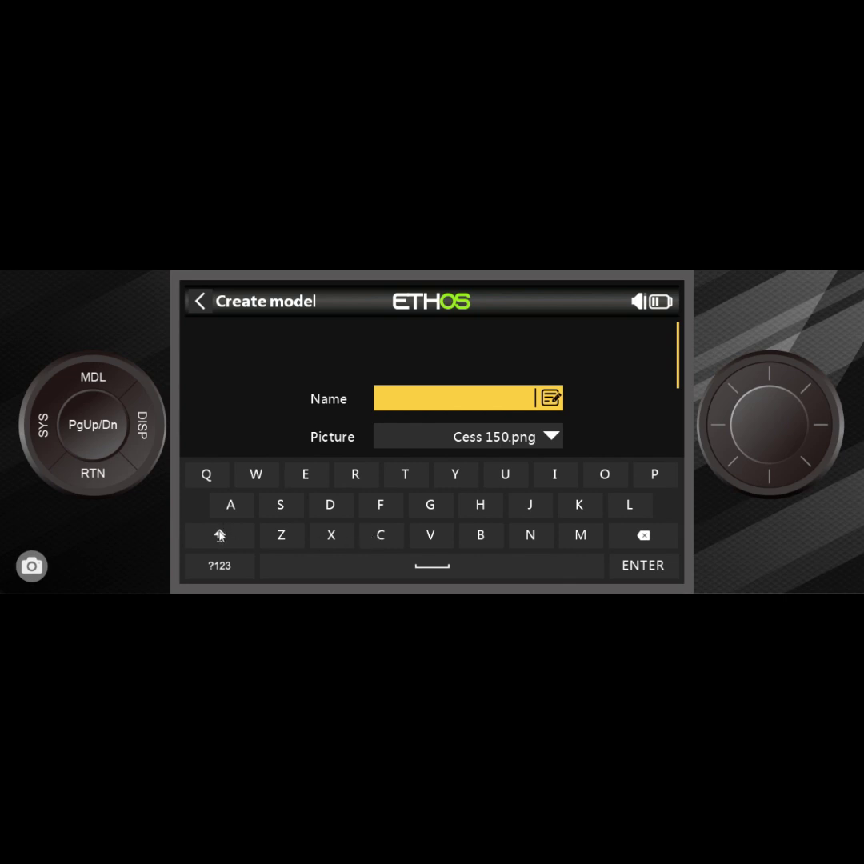
click(381, 535)
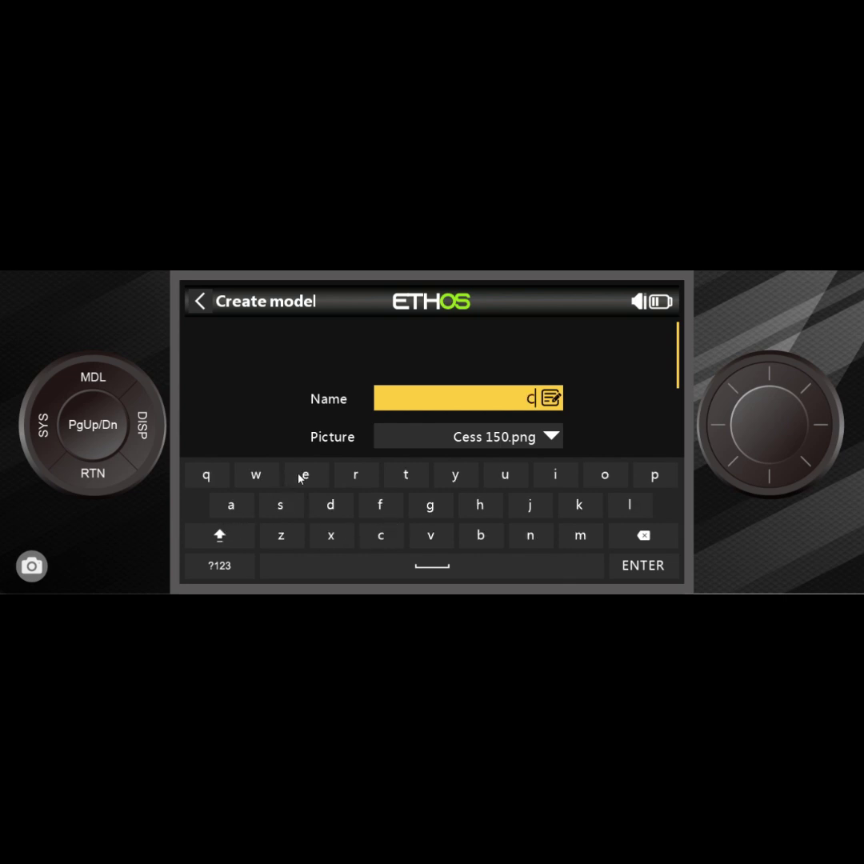
click(302, 476)
click(284, 507)
click(284, 506)
click(418, 563)
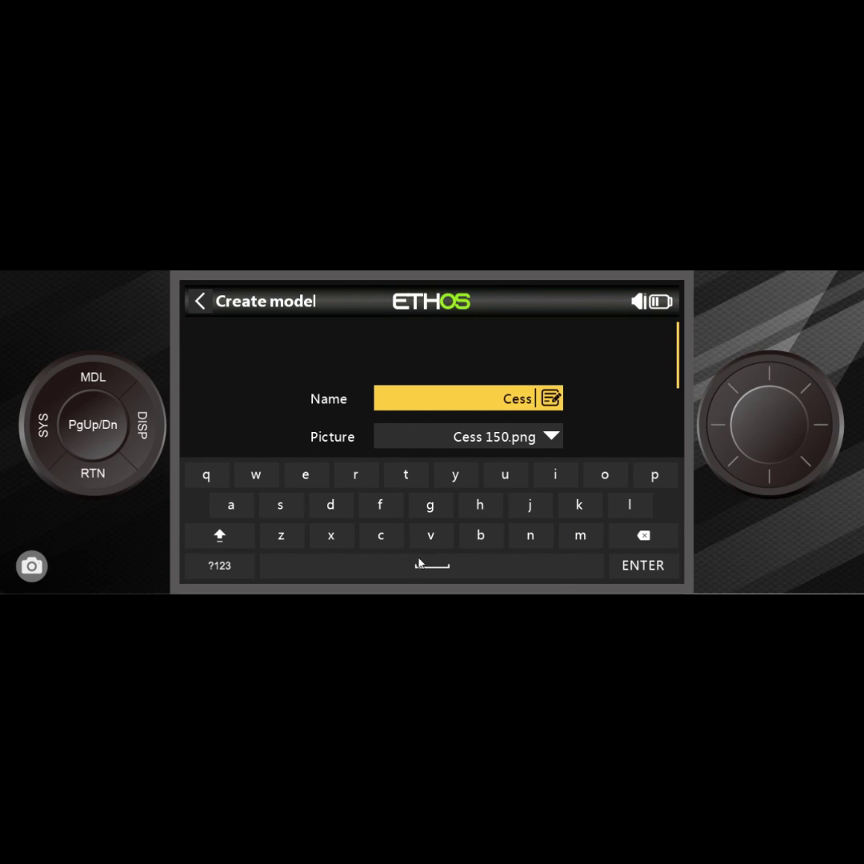
click(236, 573)
click(210, 475)
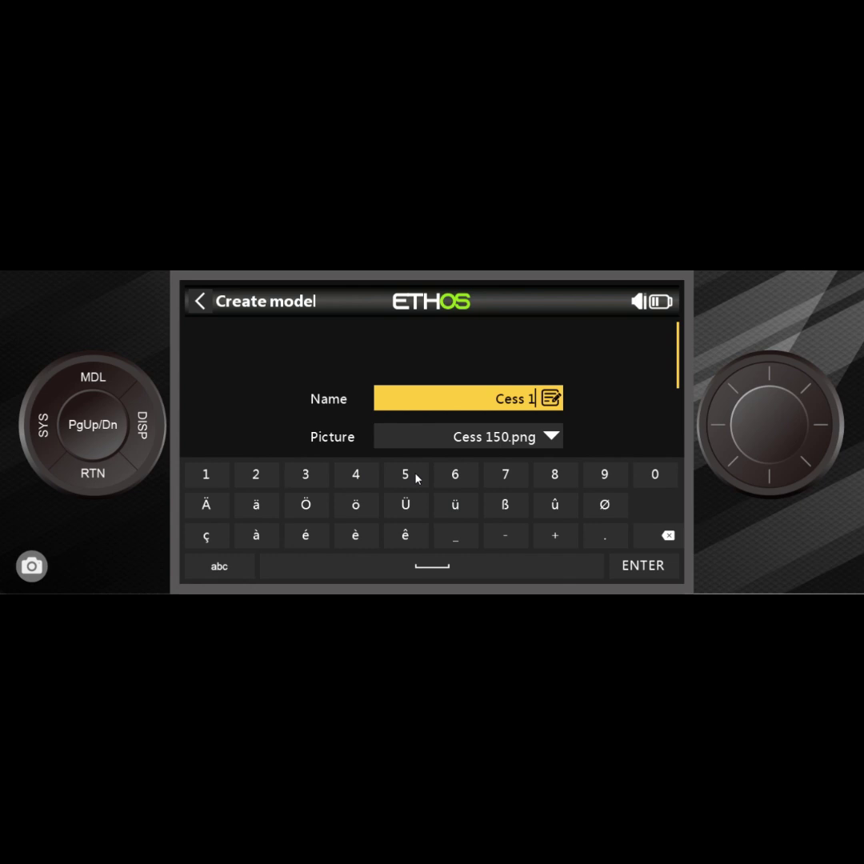
click(405, 476)
click(653, 474)
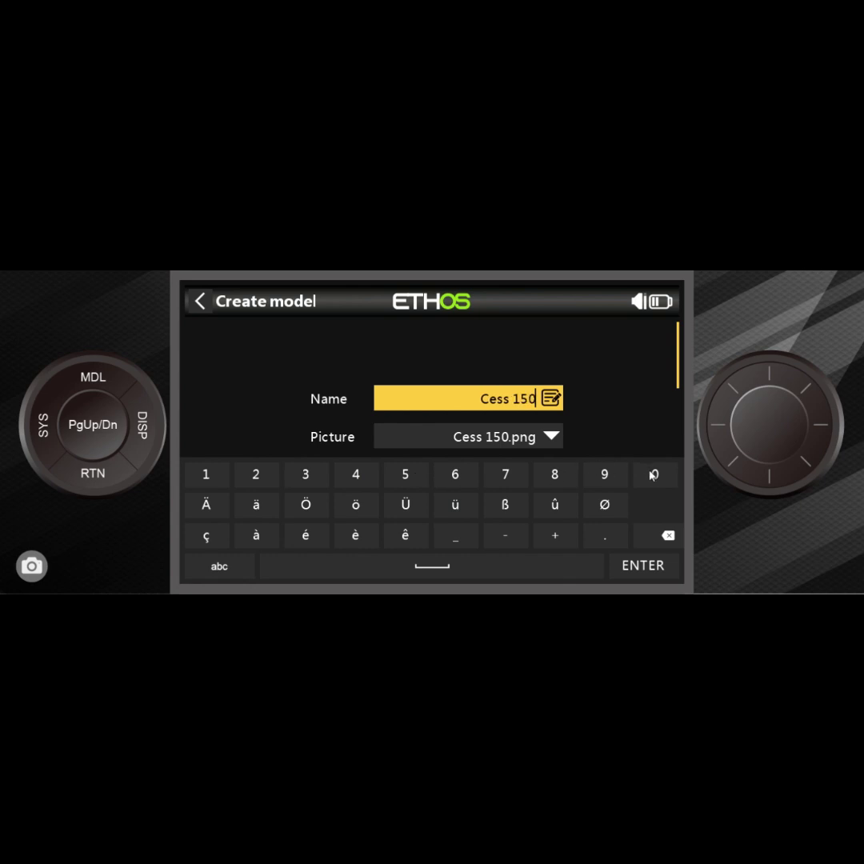
click(637, 568)
click(637, 567)
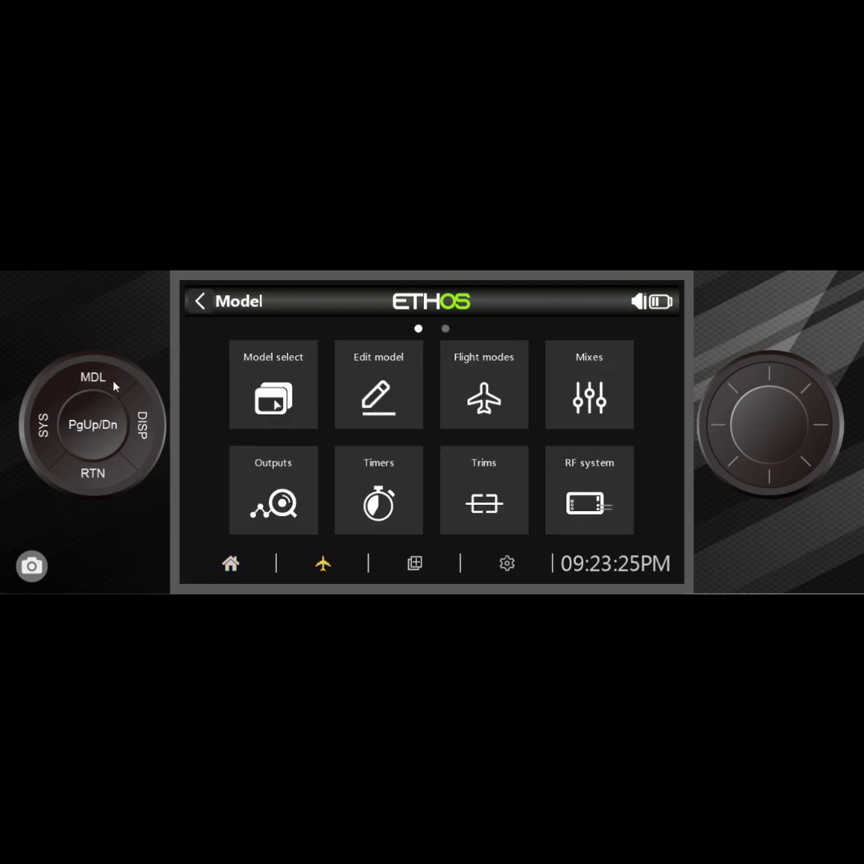
Delete the Stab mode 2 mix from the model's mixes and clear the name of channel 15.
click(588, 405)
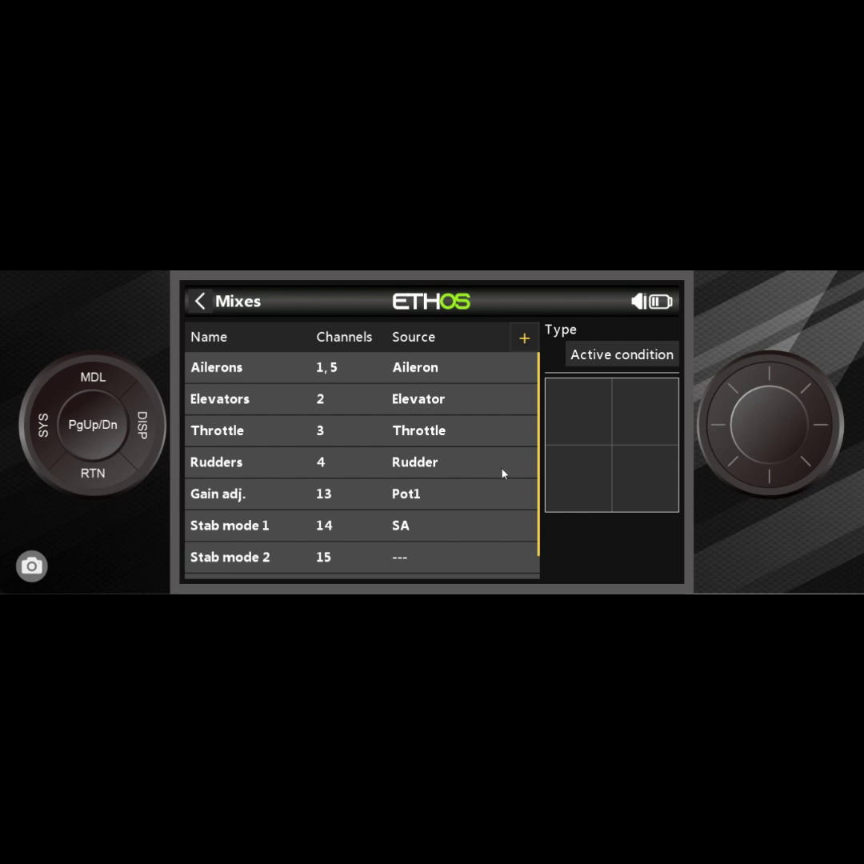
scroll(505, 477, down, 3)
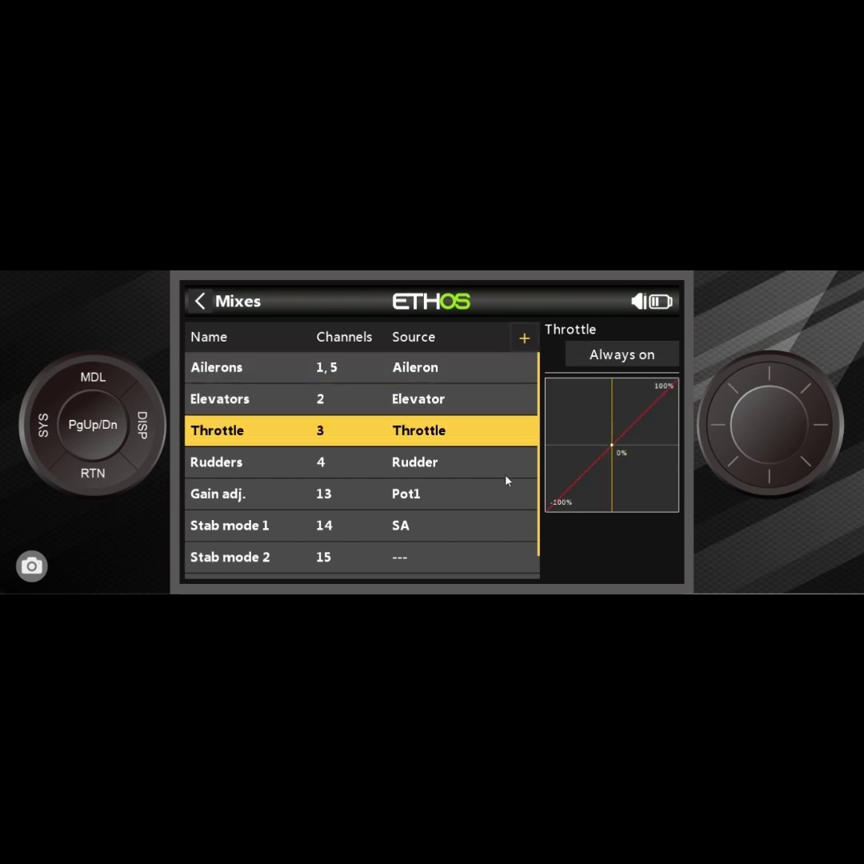
scroll(507, 480, down, 4)
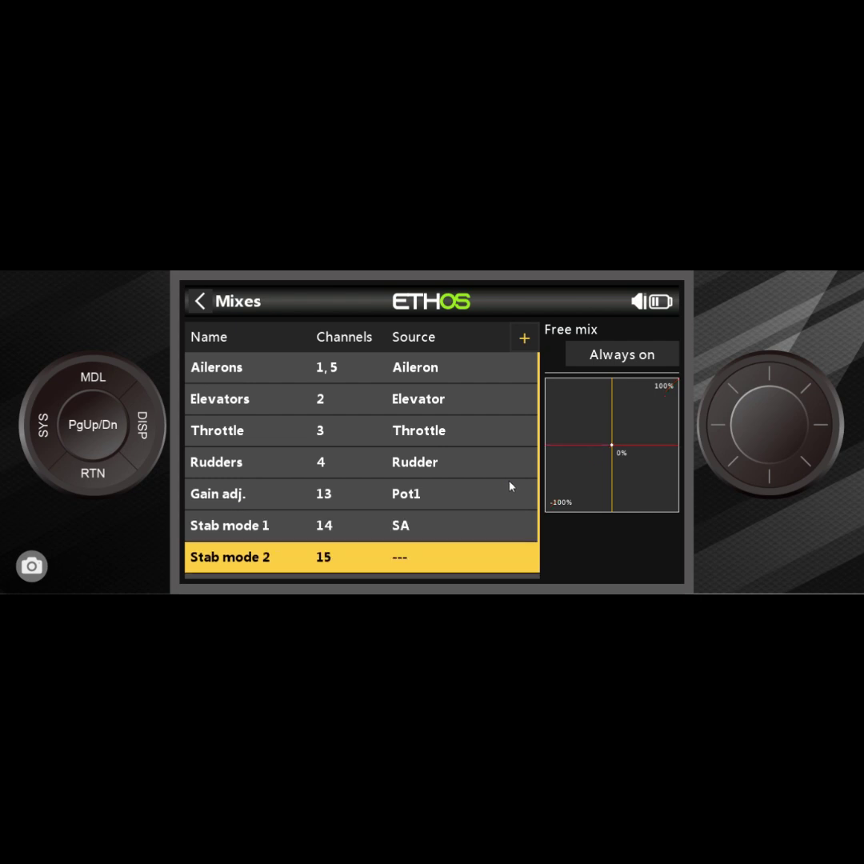
click(377, 560)
scroll(392, 516, down, 5)
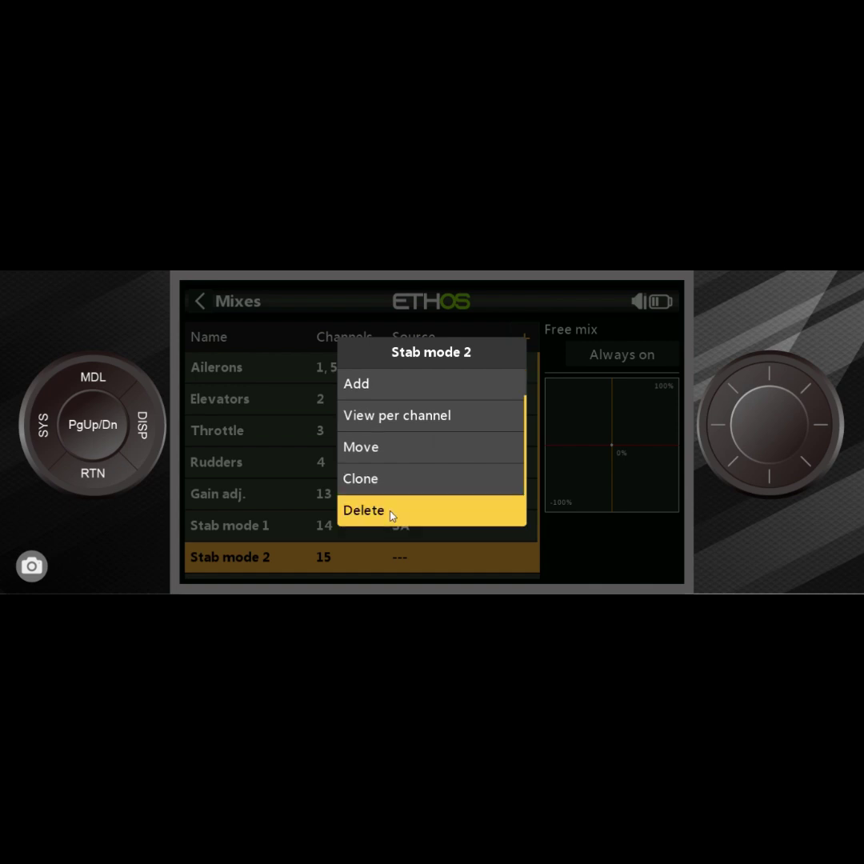
click(392, 516)
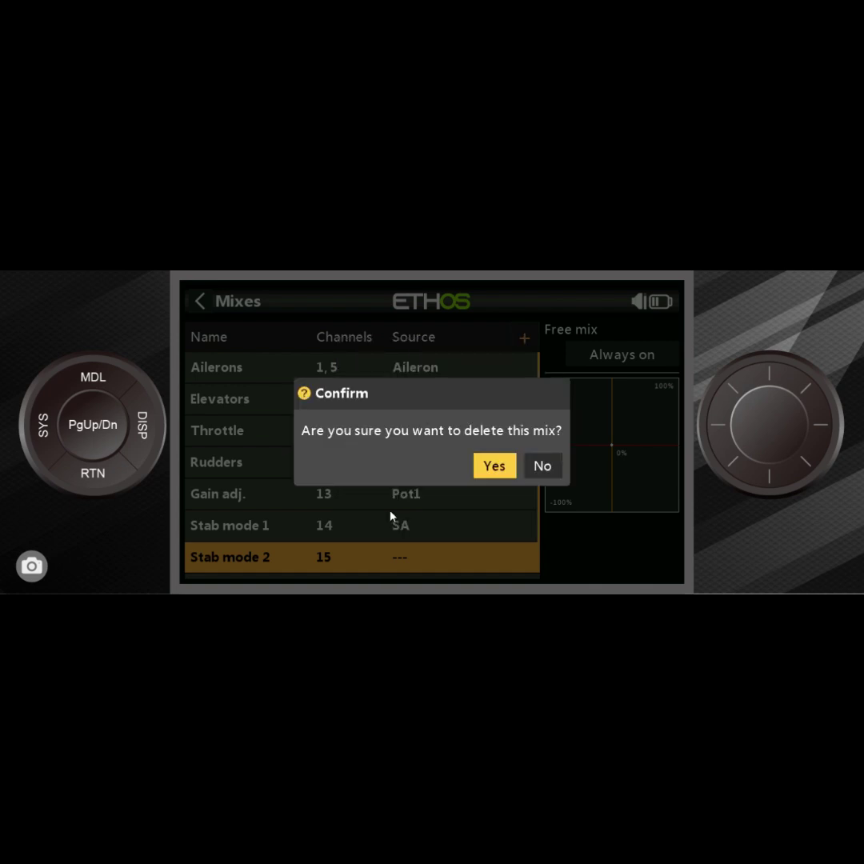
click(482, 472)
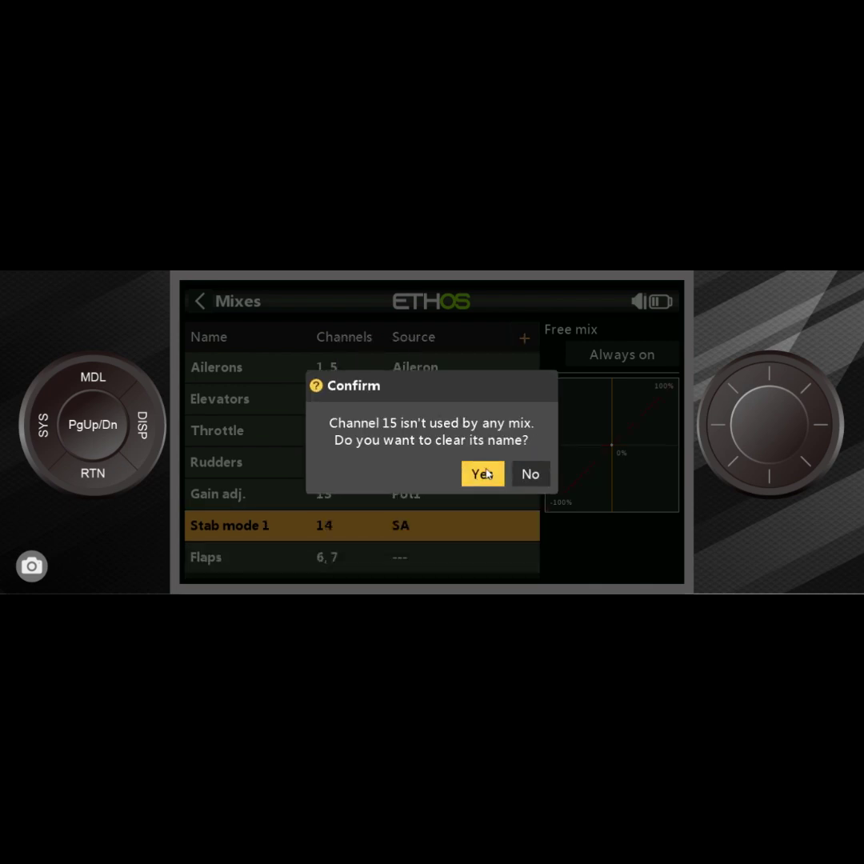
click(483, 474)
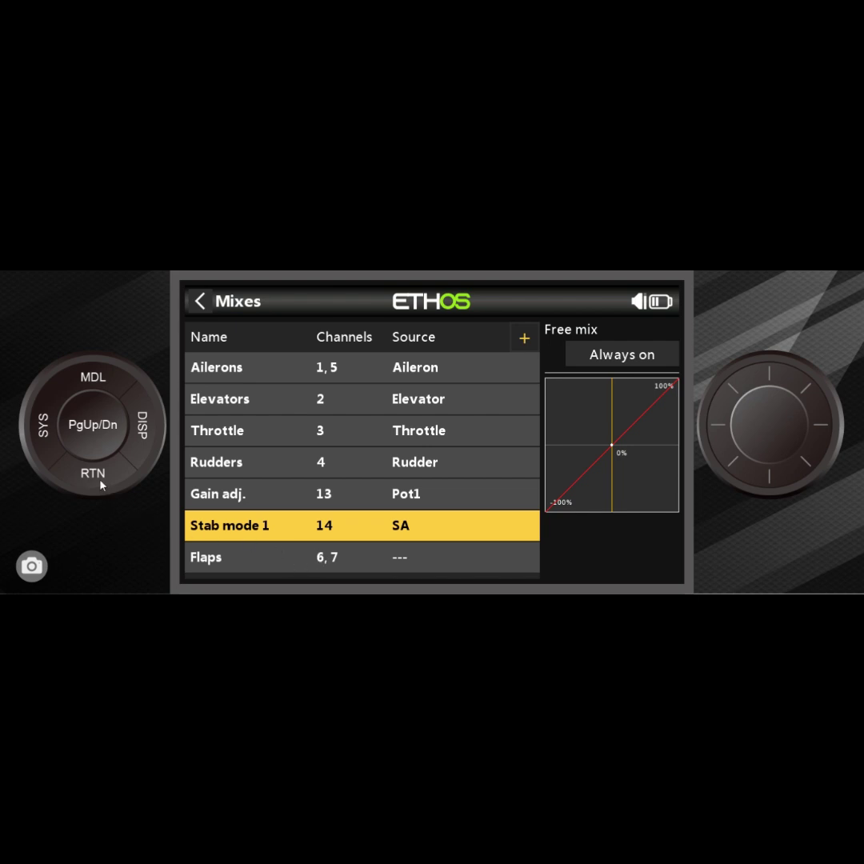
click(403, 500)
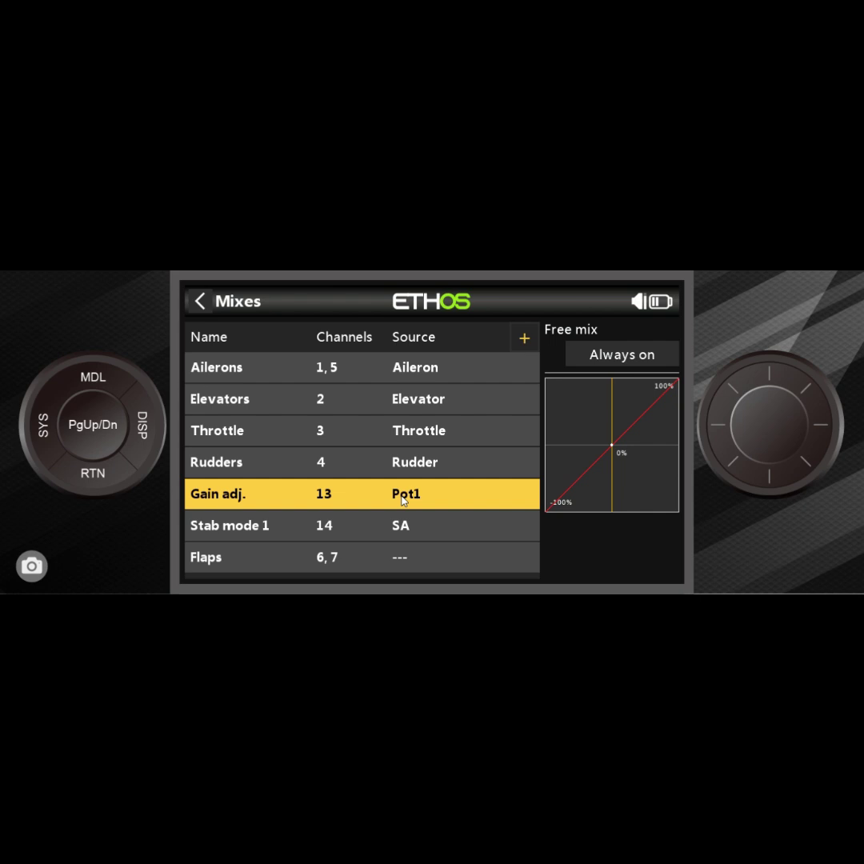
click(404, 497)
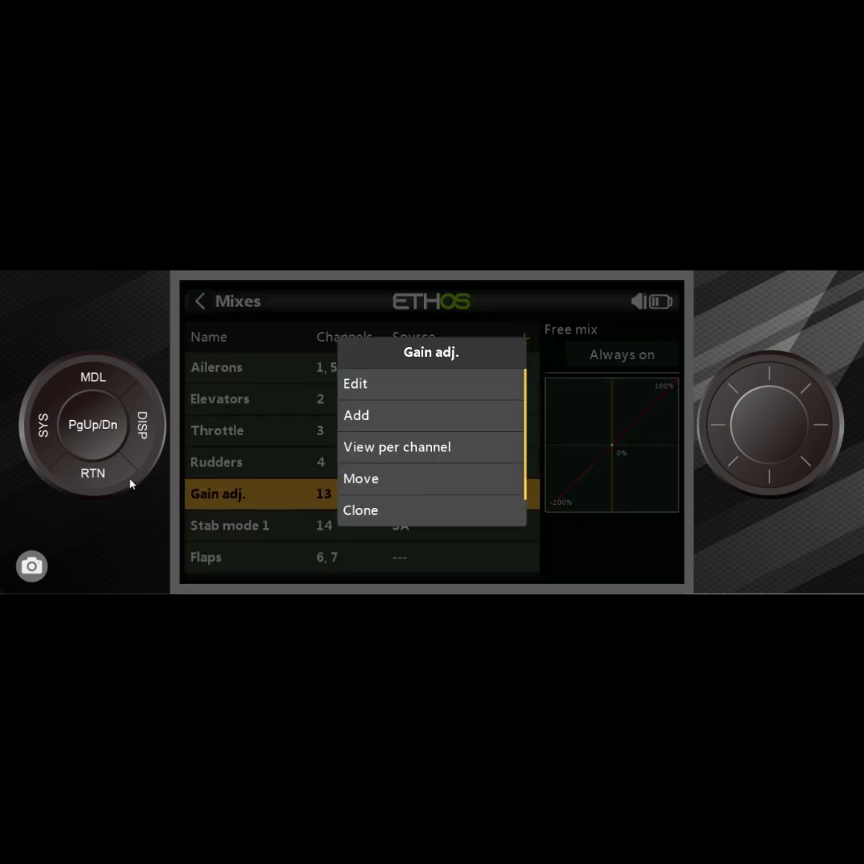
click(105, 483)
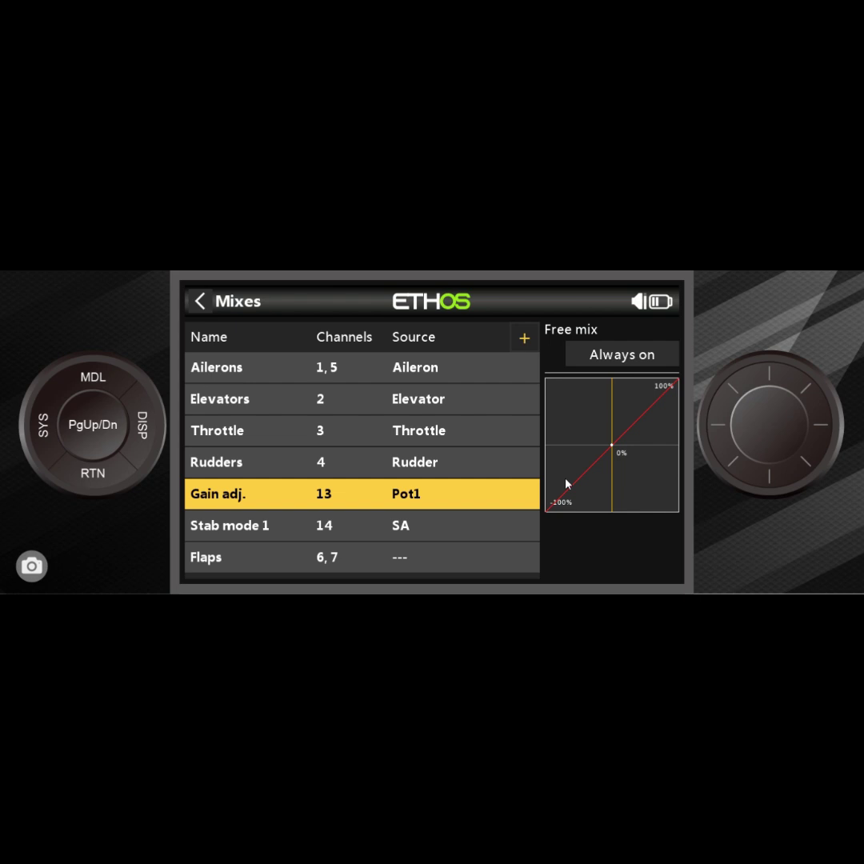
Open the Gain adj. mix for editing and add a second, always-on action to it.
click(490, 501)
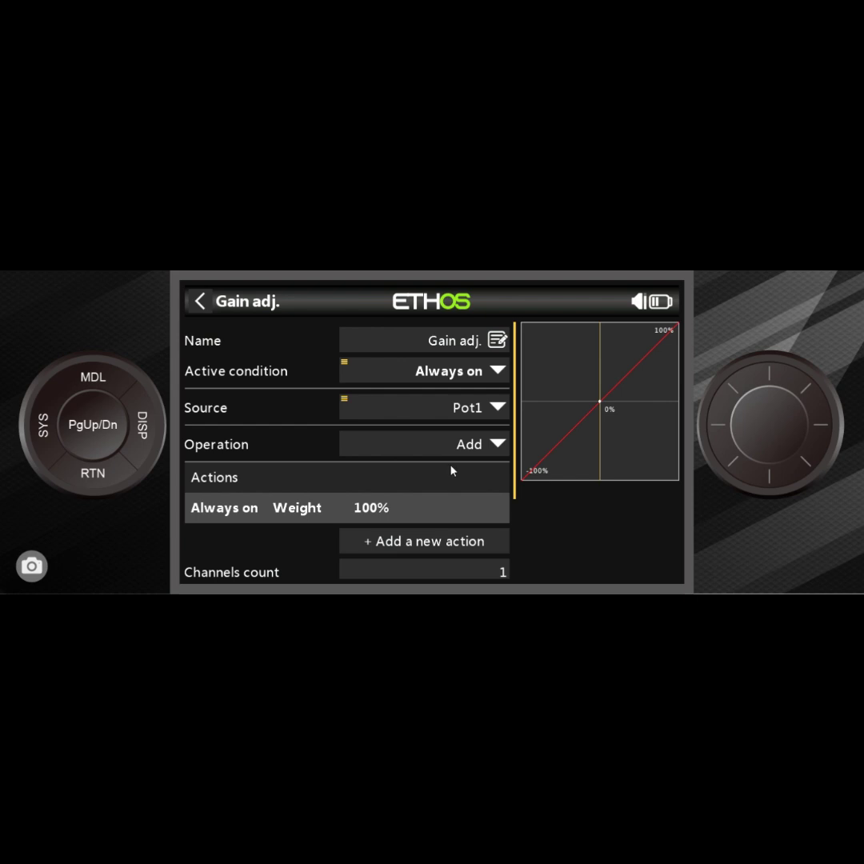
scroll(451, 469, down, 1)
click(455, 546)
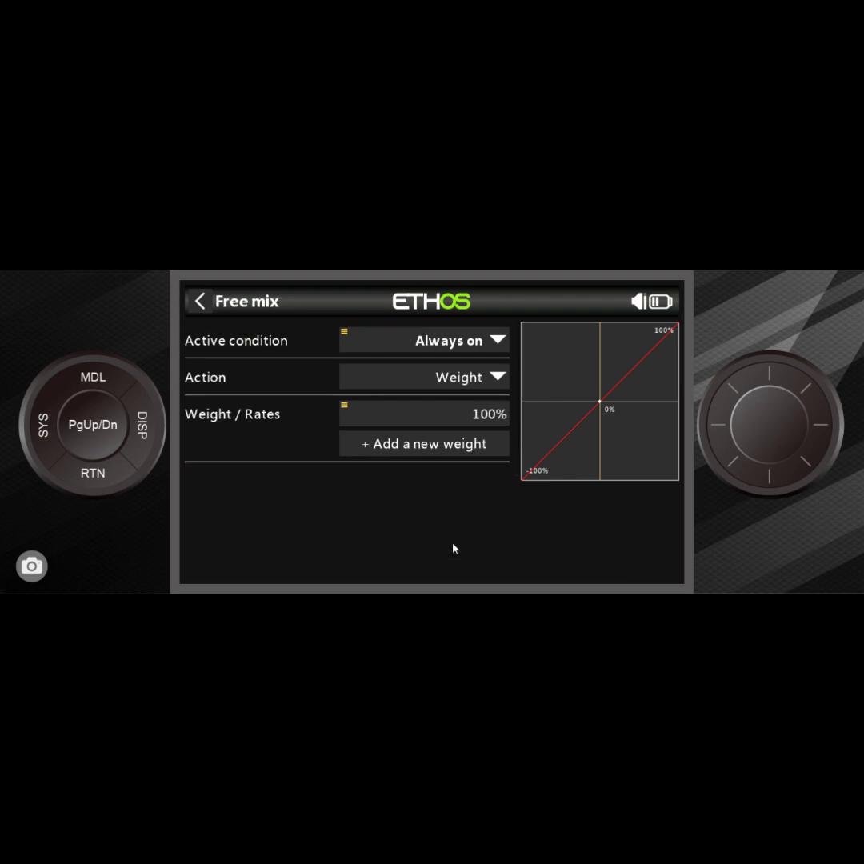
click(105, 478)
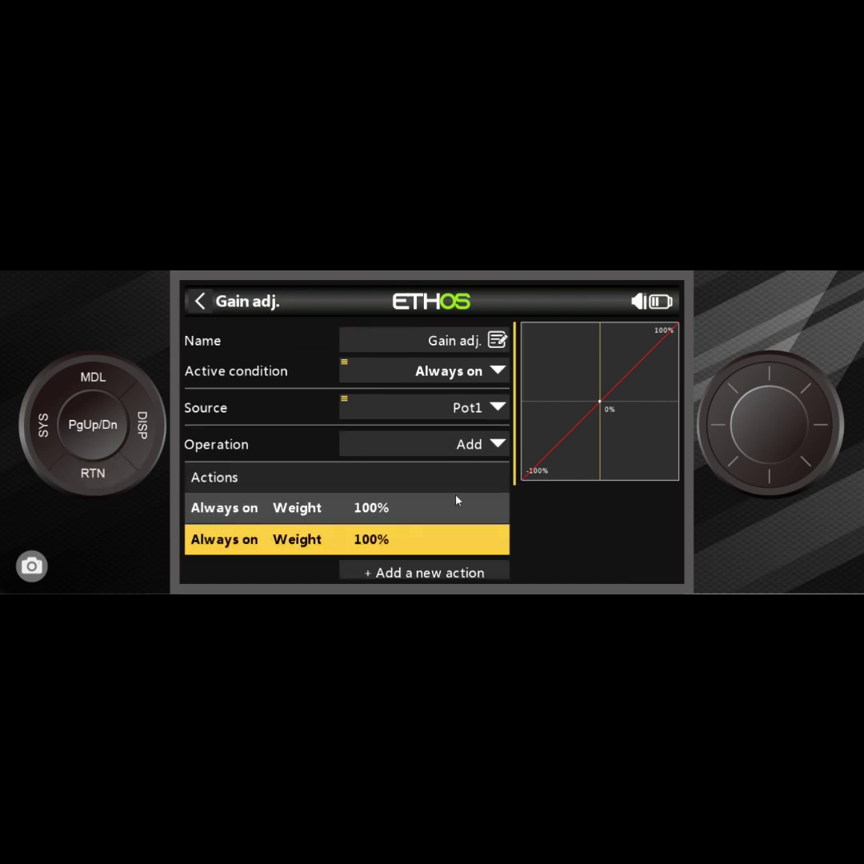
Change the added action of the Gain adj. mix to Curve and create a new curve for it.
click(354, 541)
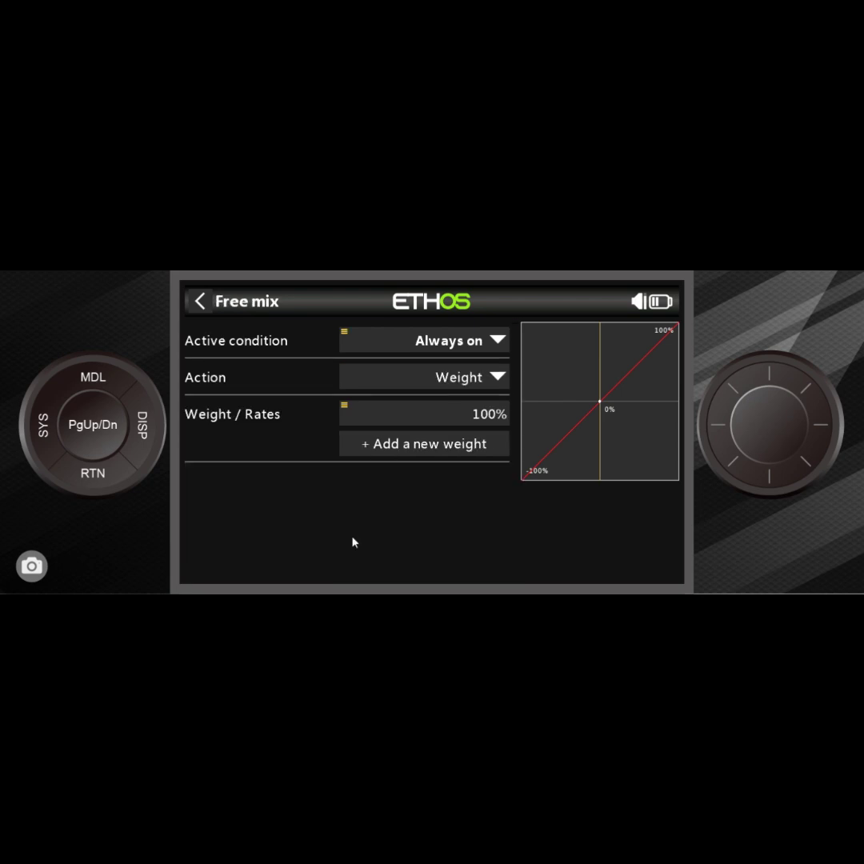
click(484, 382)
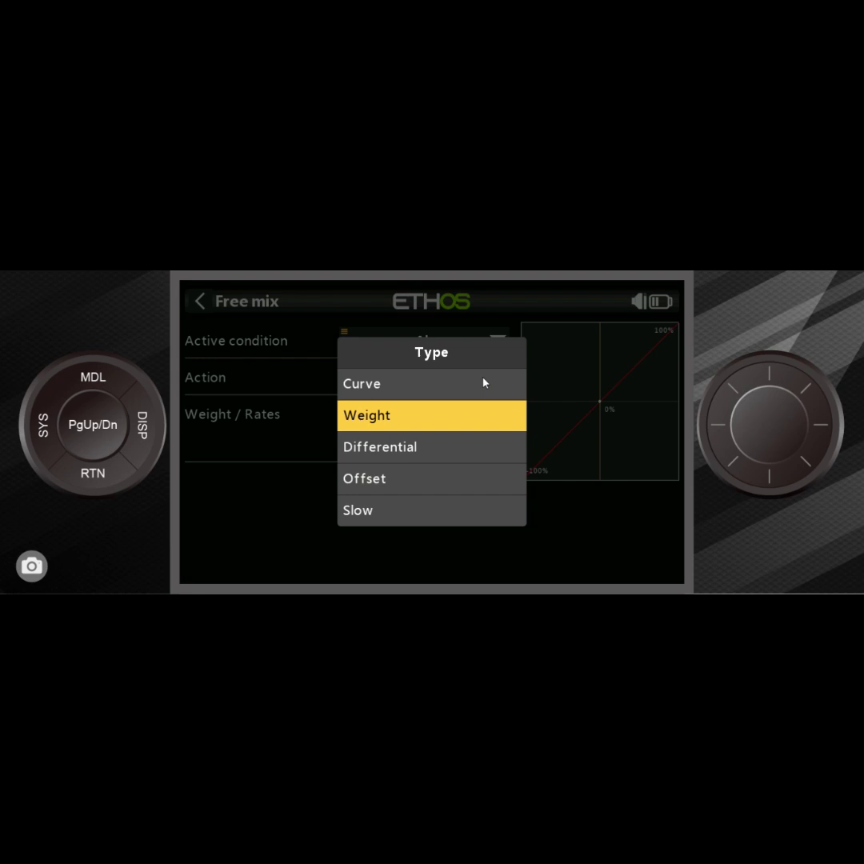
click(435, 391)
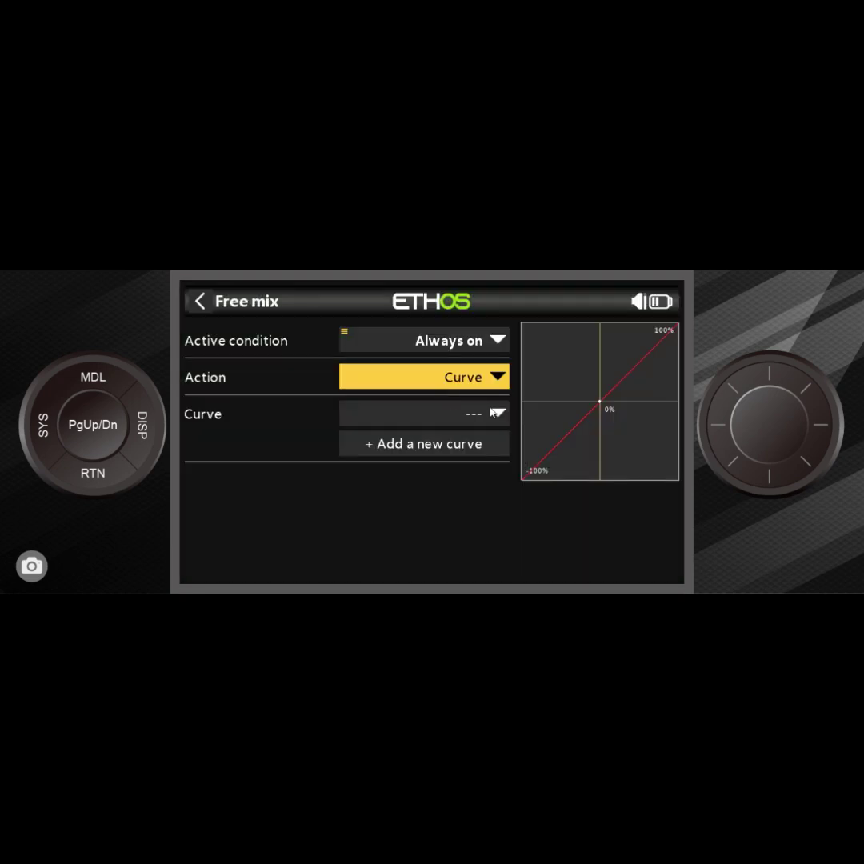
click(493, 413)
click(413, 477)
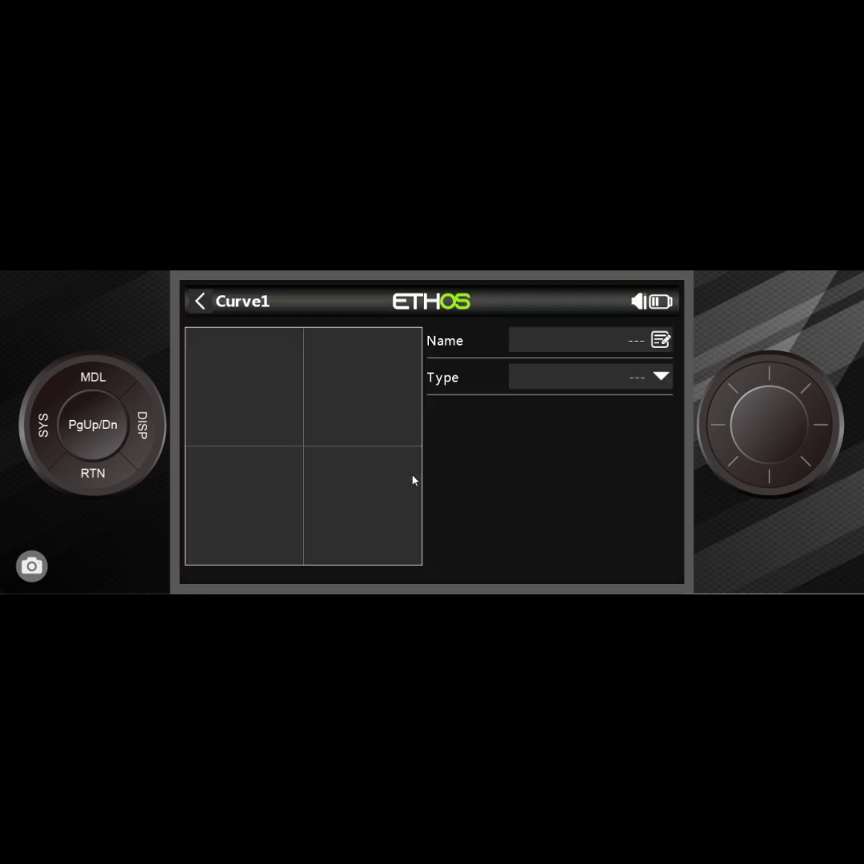
Name the new curve Gains.
click(640, 347)
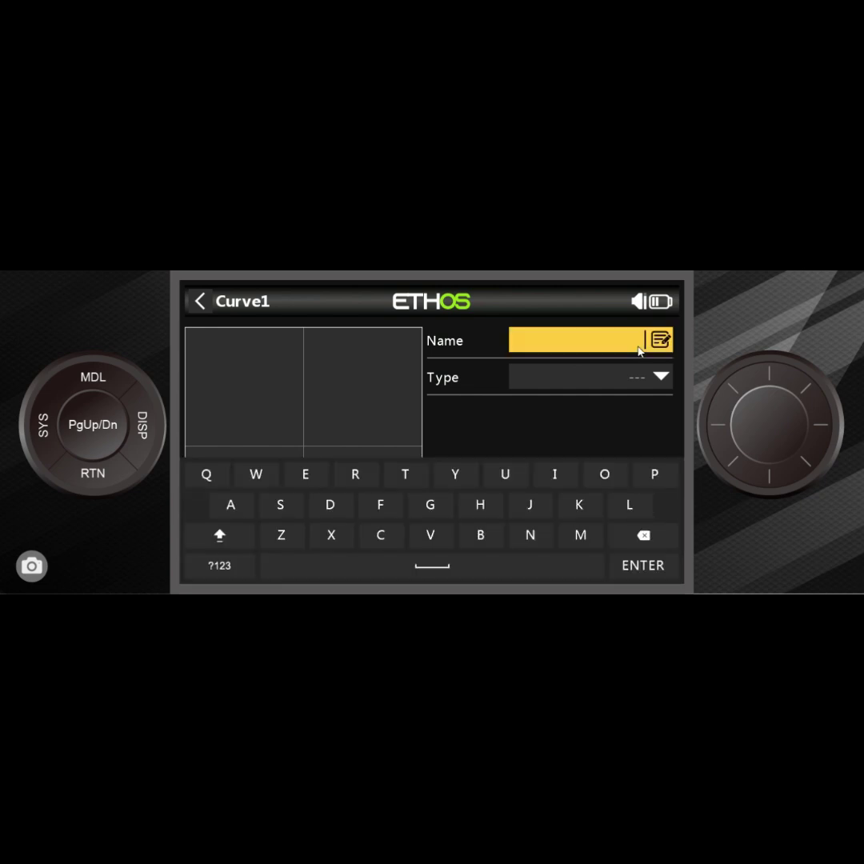
click(231, 538)
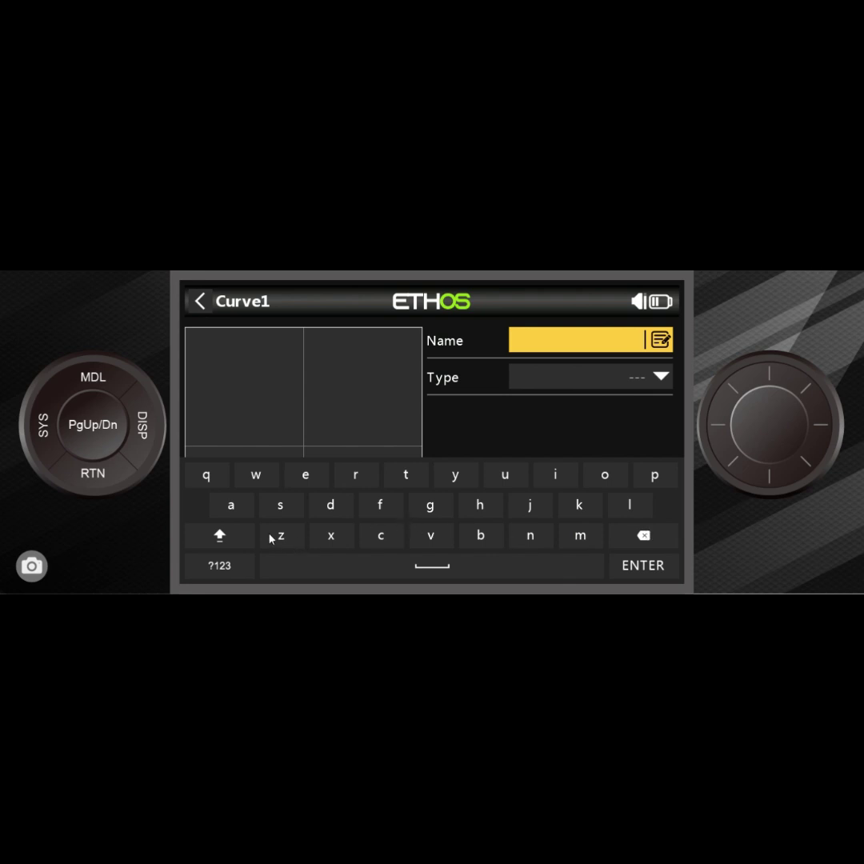
click(220, 535)
click(435, 502)
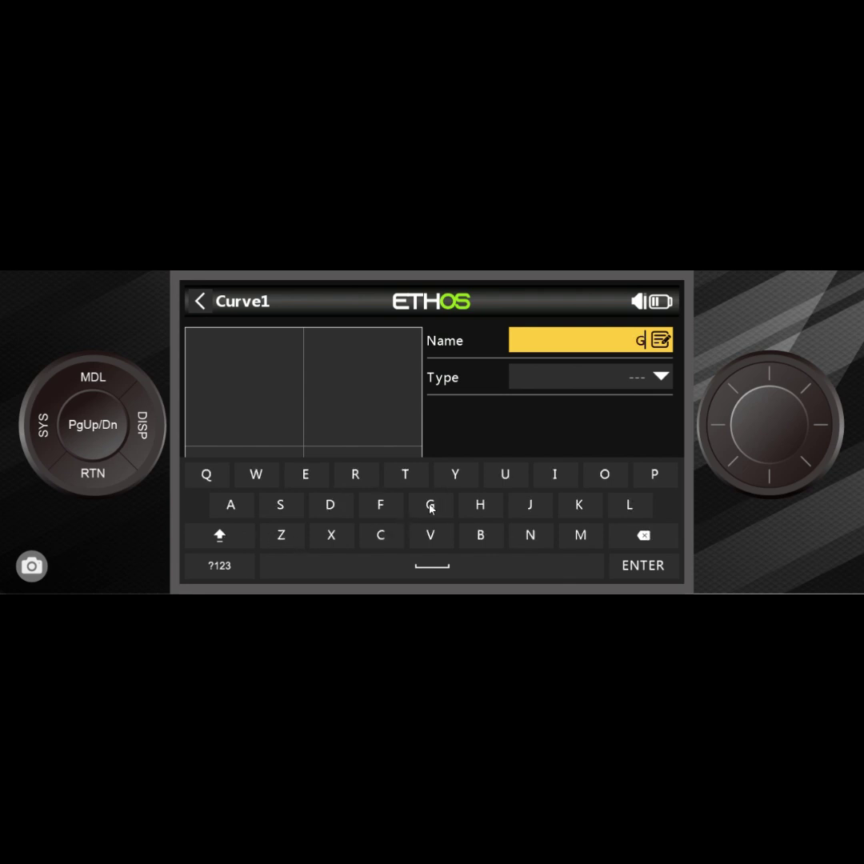
click(240, 513)
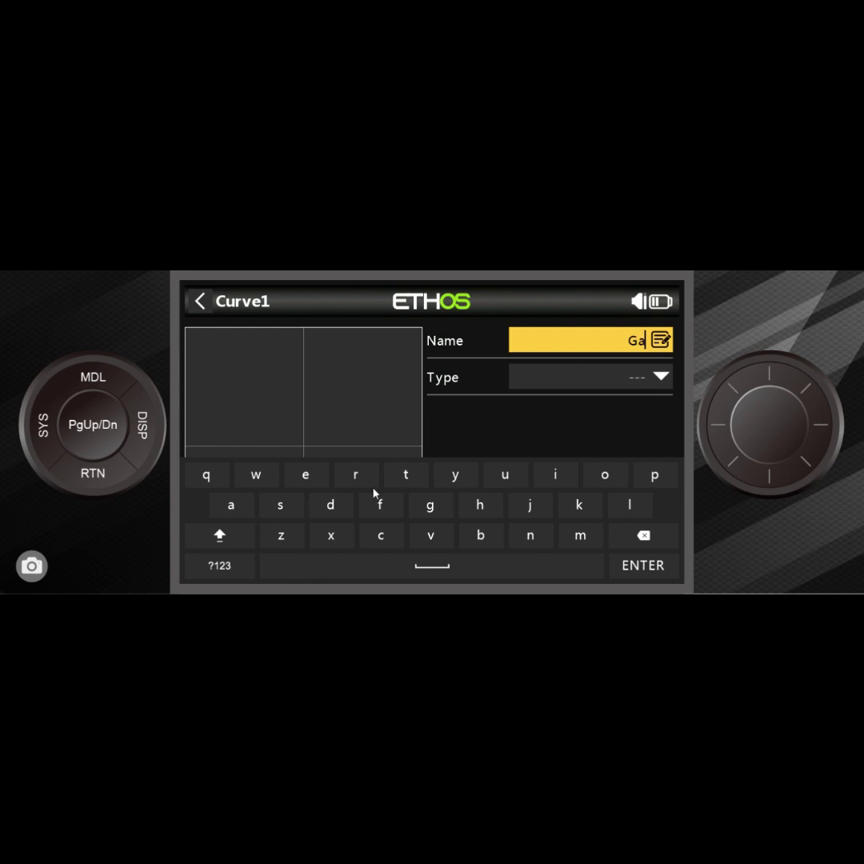
click(547, 479)
click(520, 537)
click(280, 506)
Set the curve type to Custom with a points count of 2.
click(589, 374)
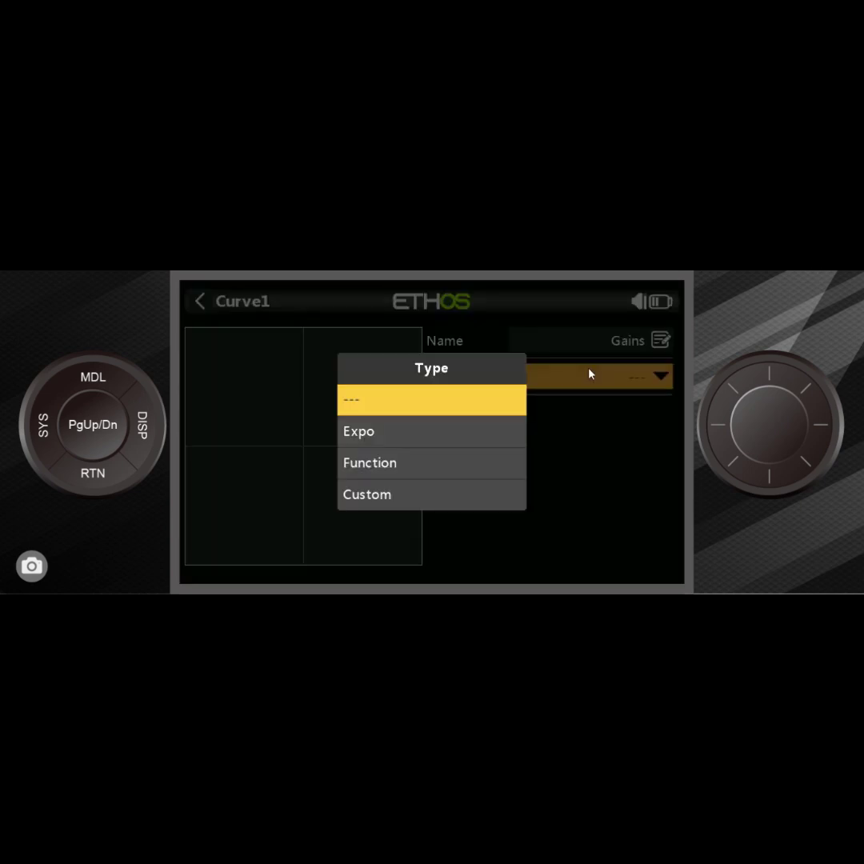
click(426, 496)
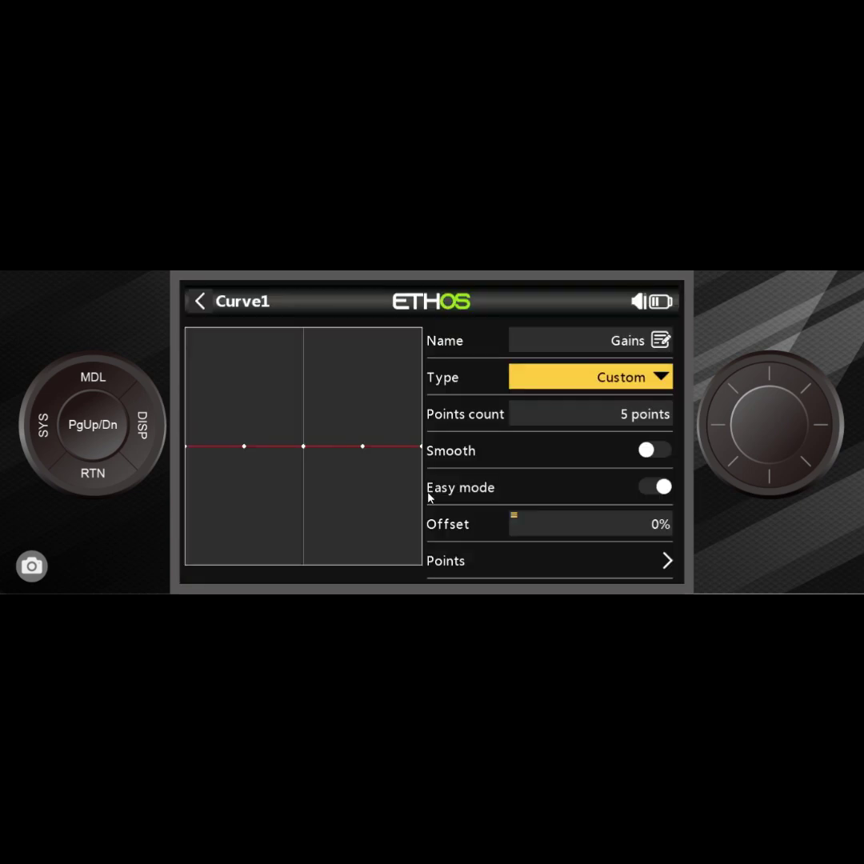
click(630, 416)
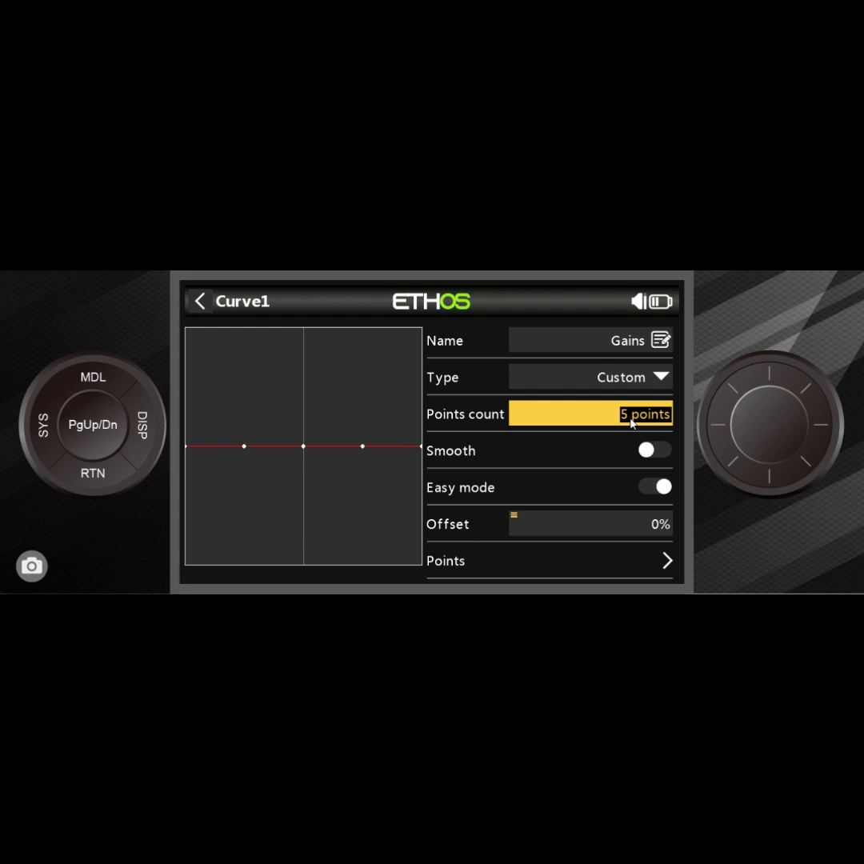
scroll(632, 418, down, 3)
key(Return)
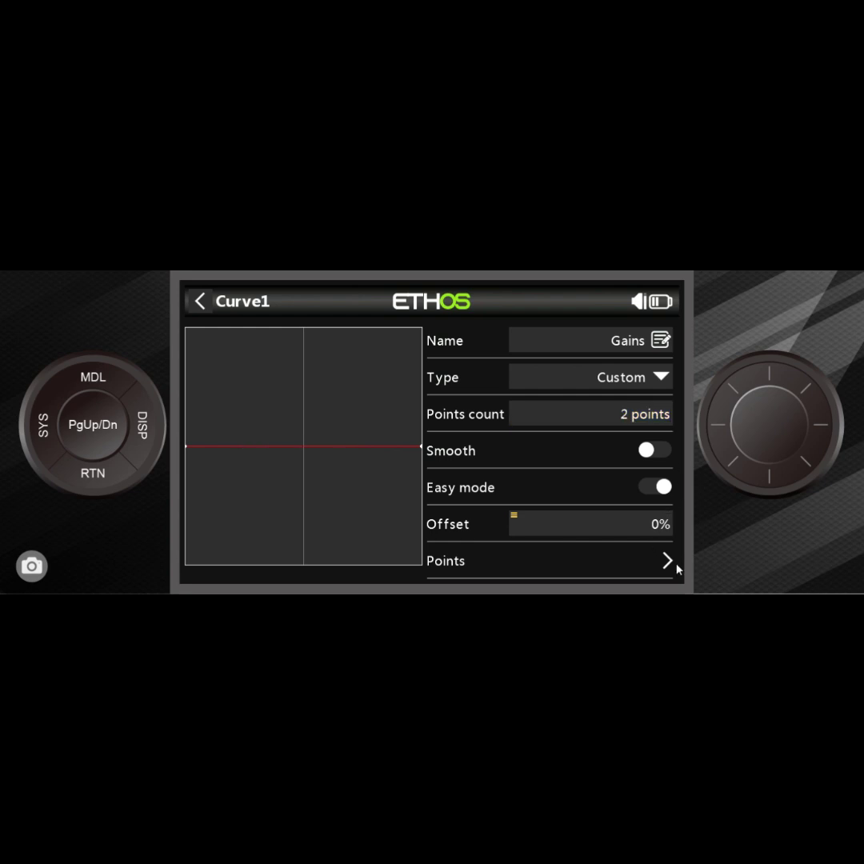
Expand the curve's points and set the Y value of point 2 to its maximum, 100%.
click(667, 560)
scroll(666, 562, down, 2)
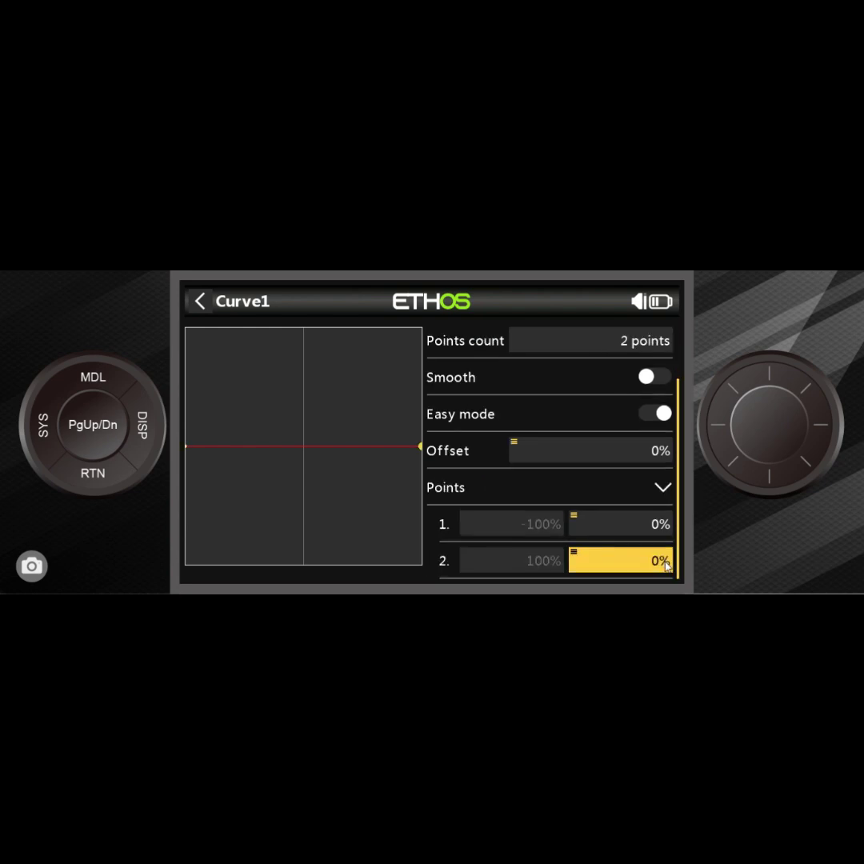
click(658, 527)
click(655, 567)
right_click(653, 565)
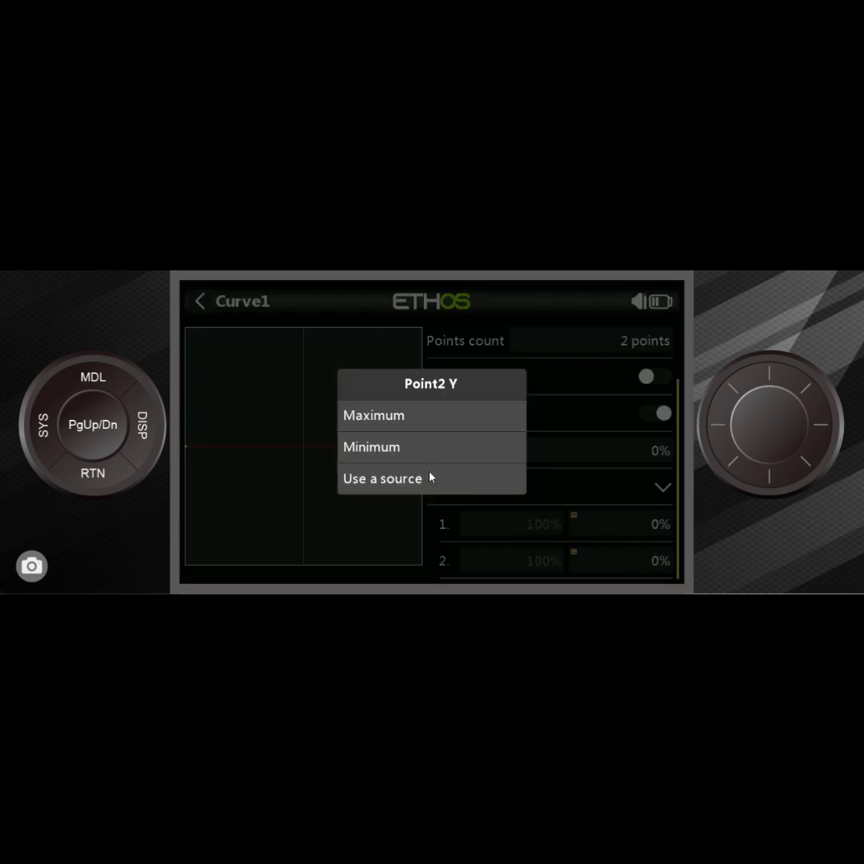
click(417, 420)
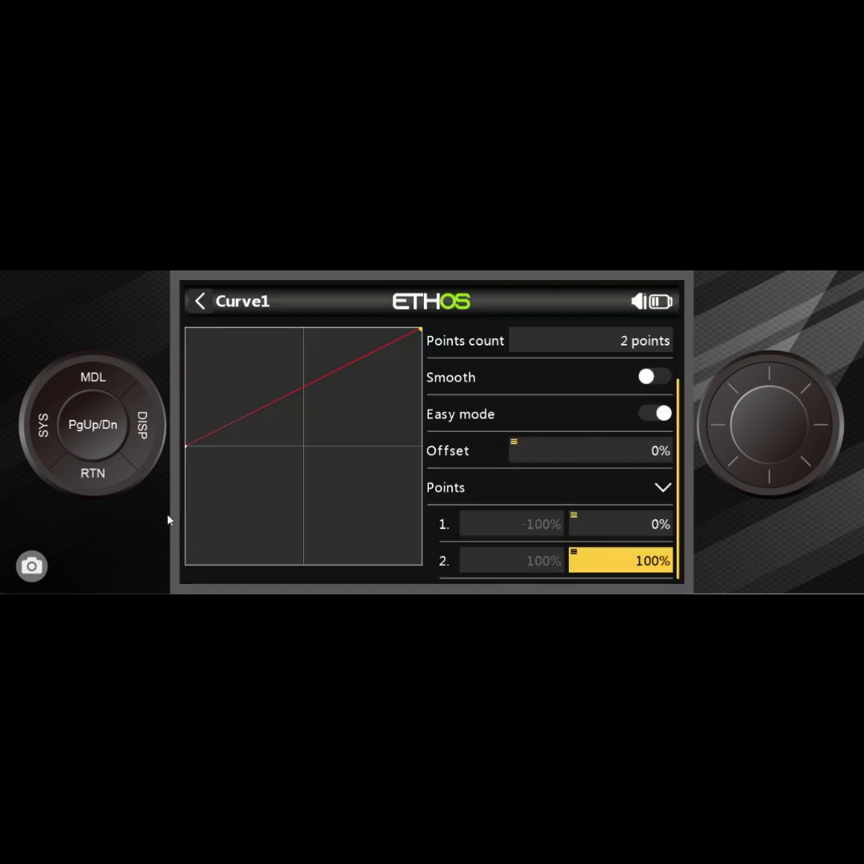
Leave the Gains curve and the Gain adj. mix, return to the Mixes list and select the Stab mode 1 mix.
click(92, 473)
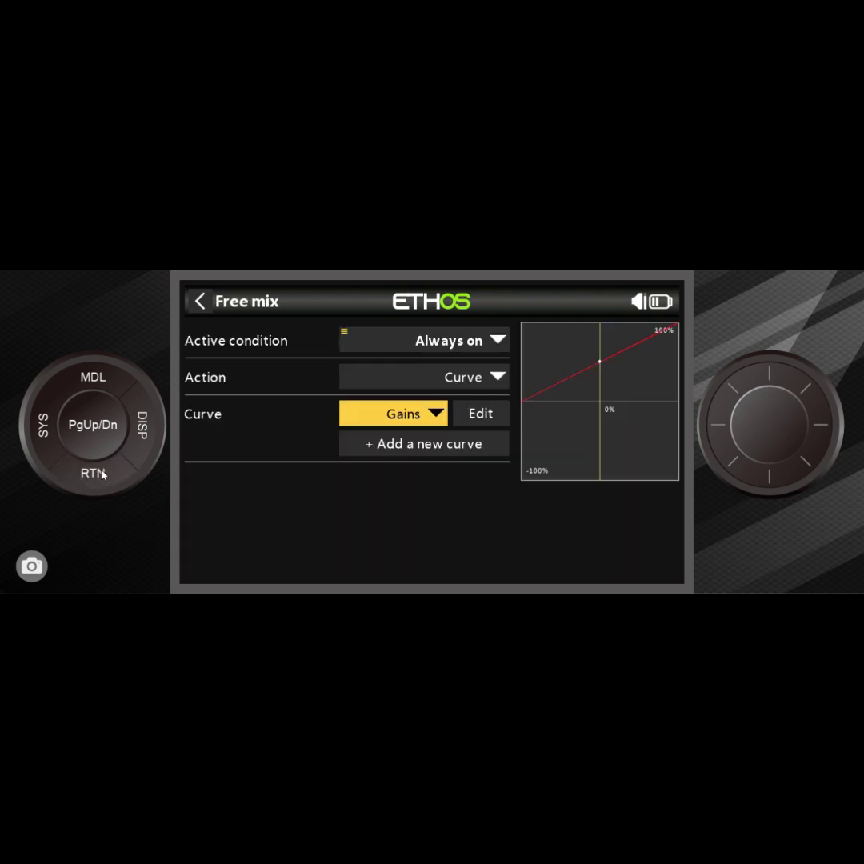
click(104, 472)
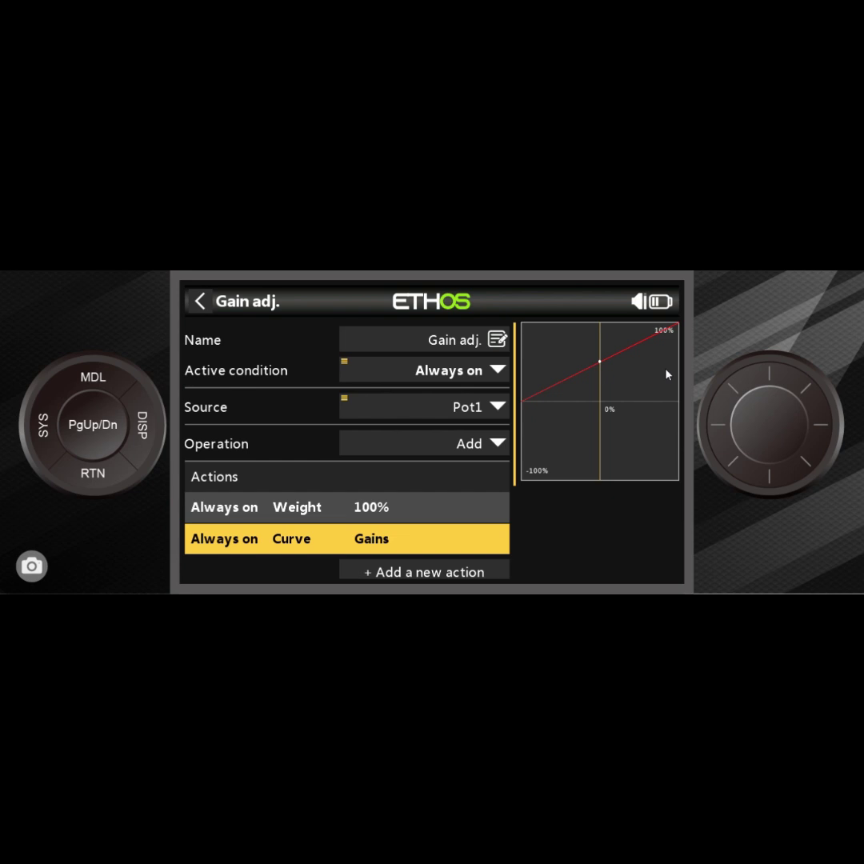
click(110, 478)
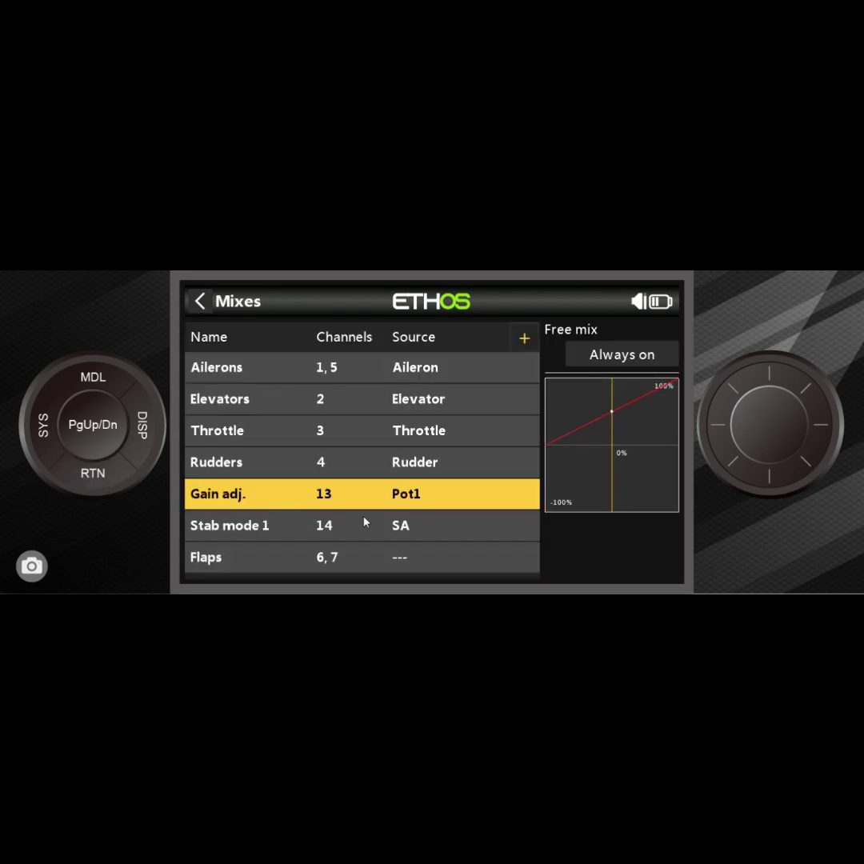
click(429, 536)
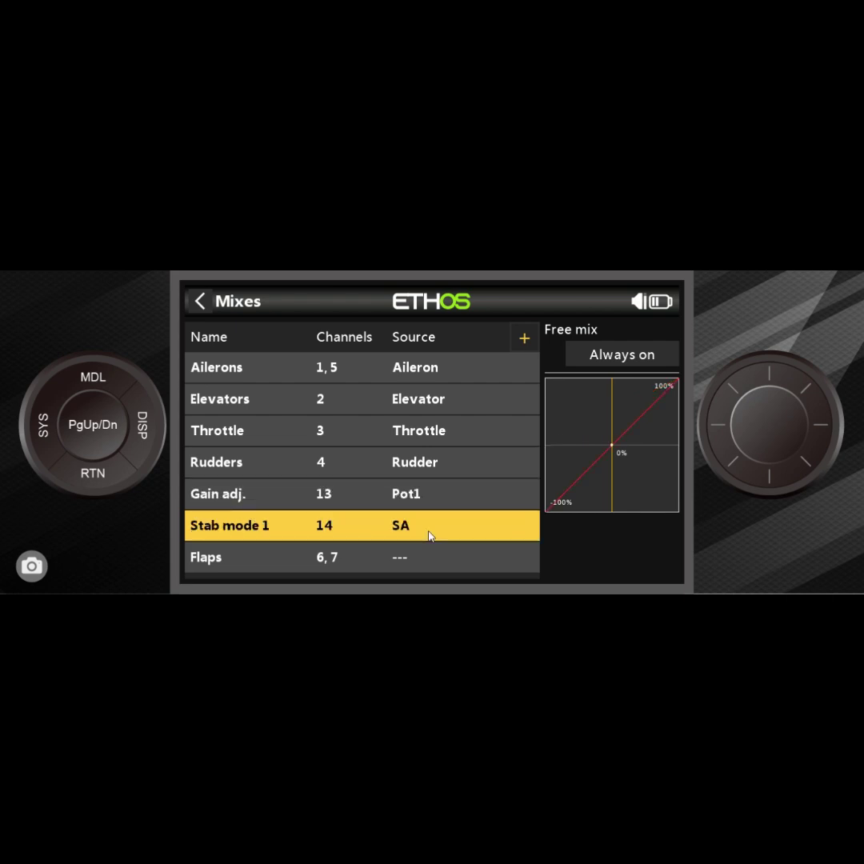
Edit the Flaps mix to use switch SB as its input, and return to the home screen.
click(402, 562)
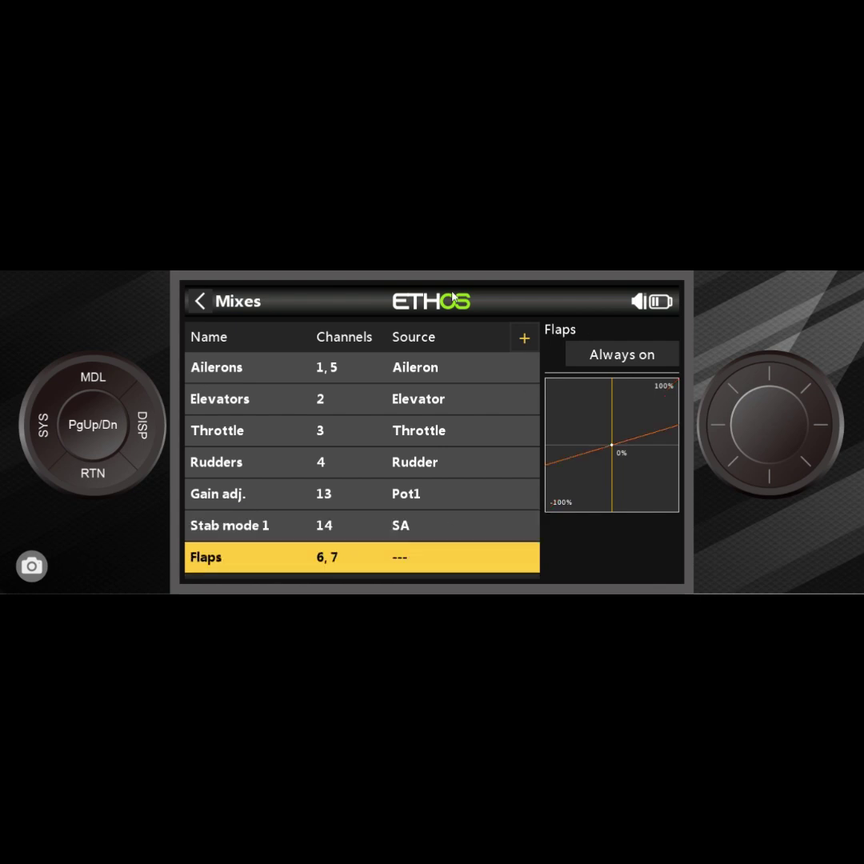
click(400, 559)
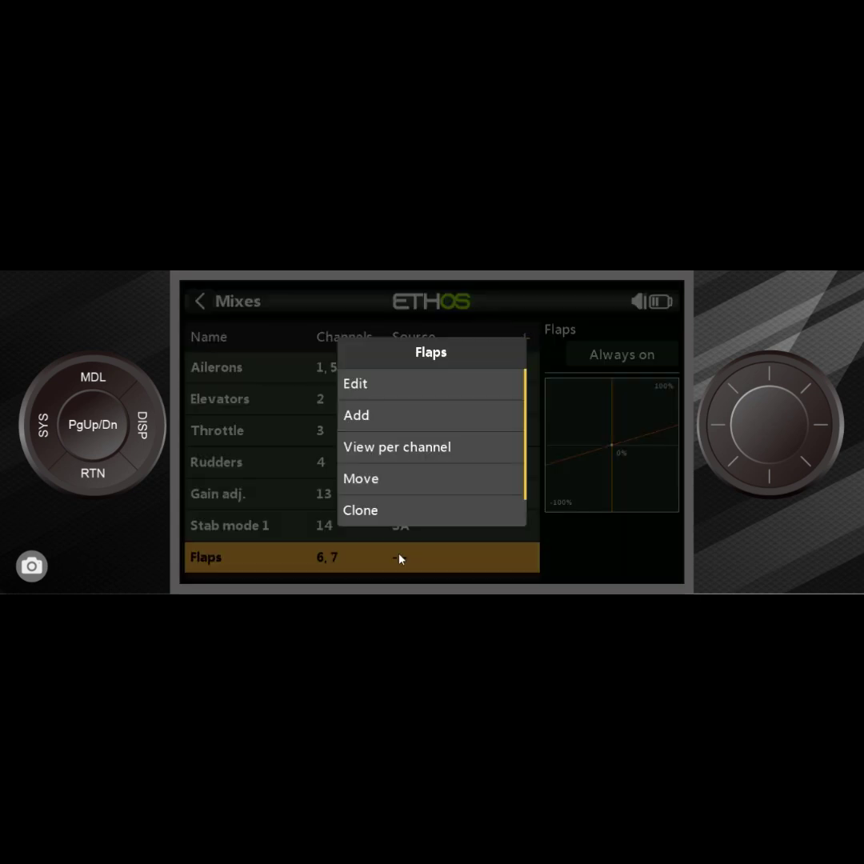
click(394, 398)
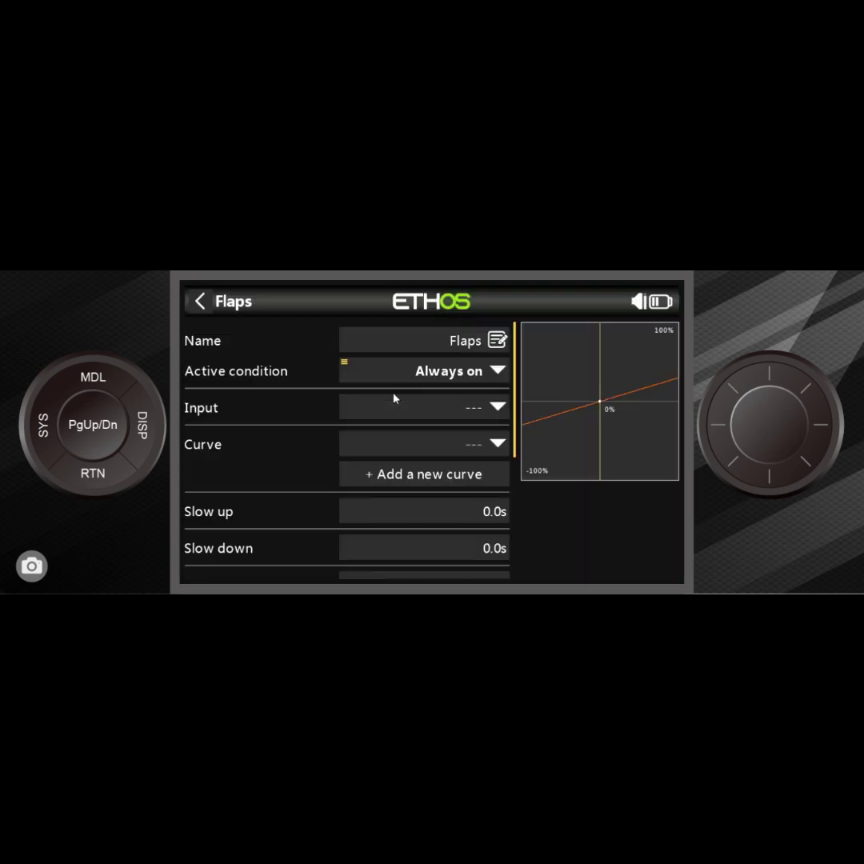
click(488, 412)
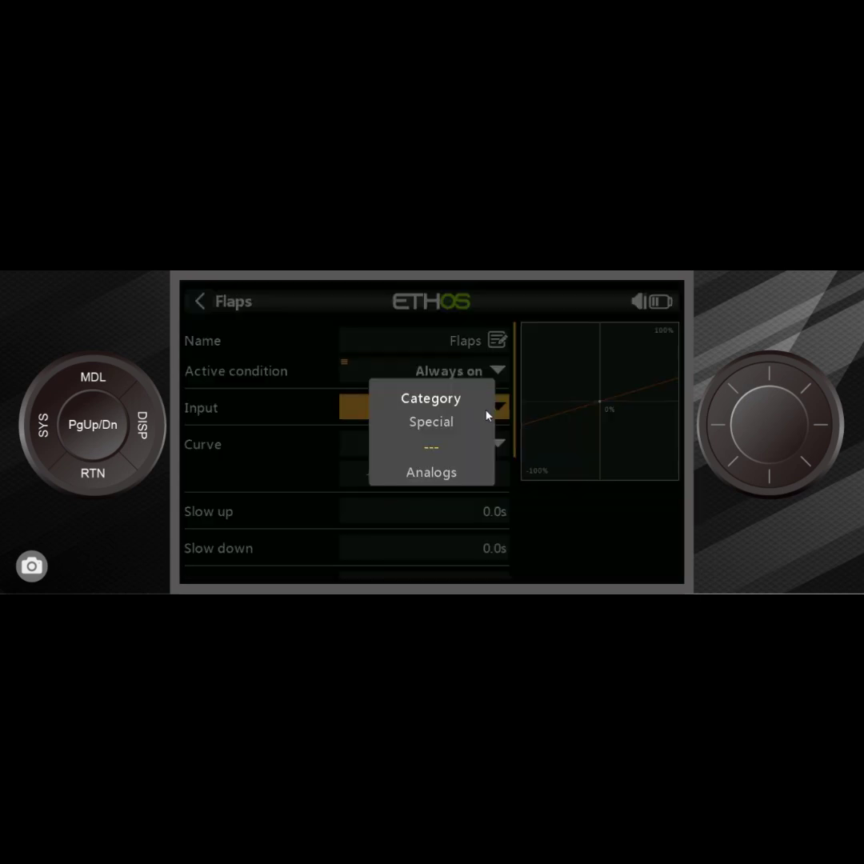
scroll(486, 415, down, 2)
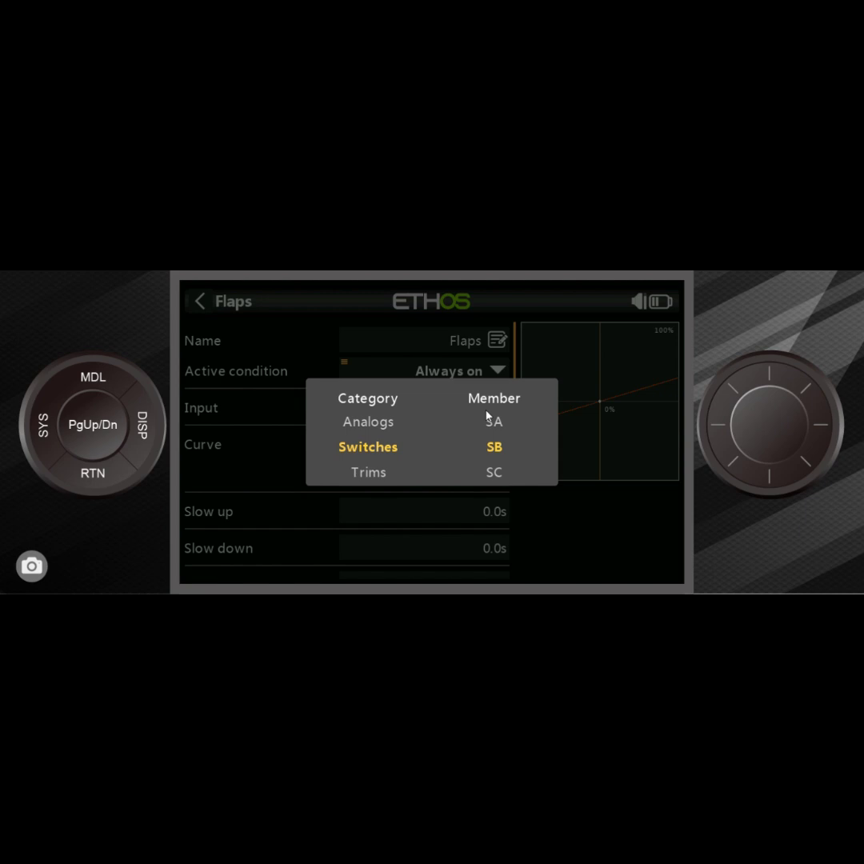
click(112, 476)
click(112, 478)
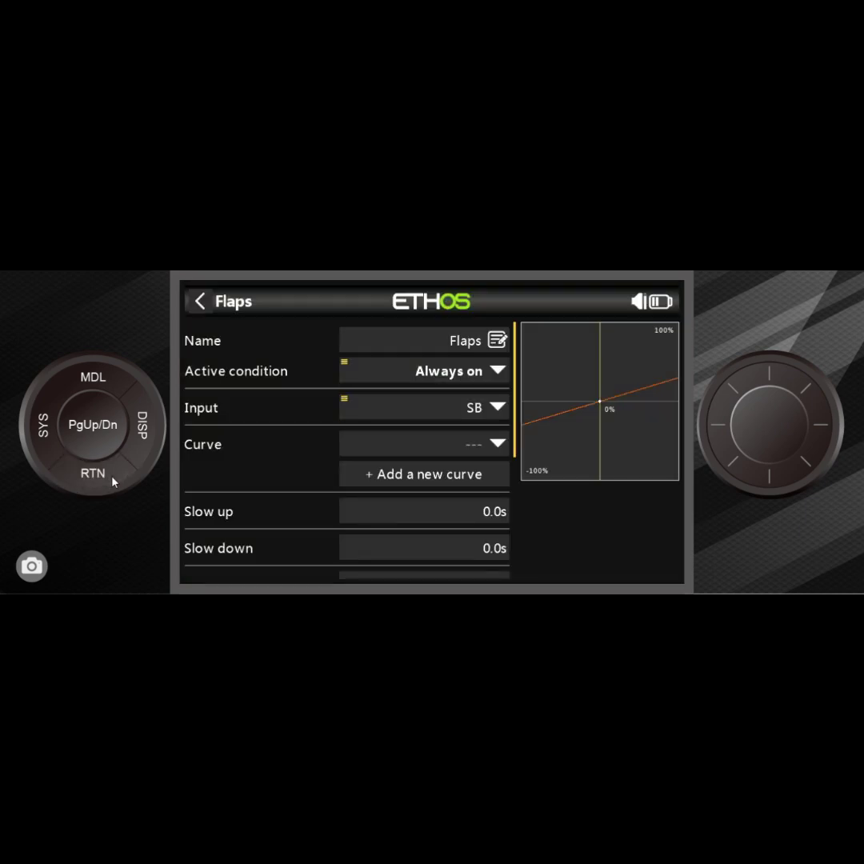
click(113, 480)
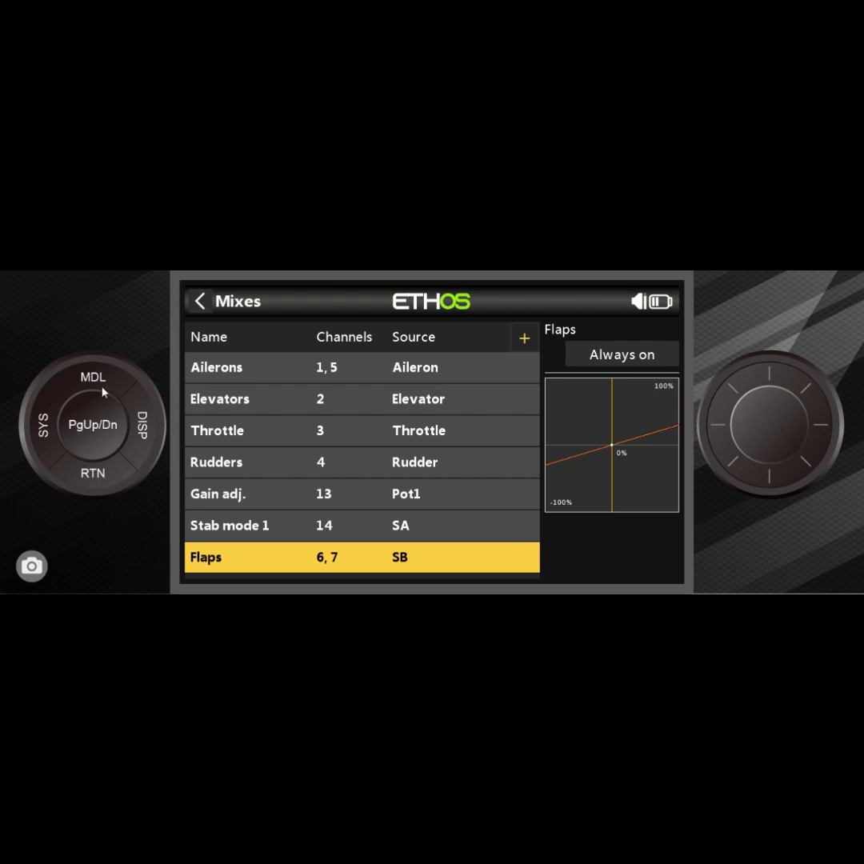
click(85, 477)
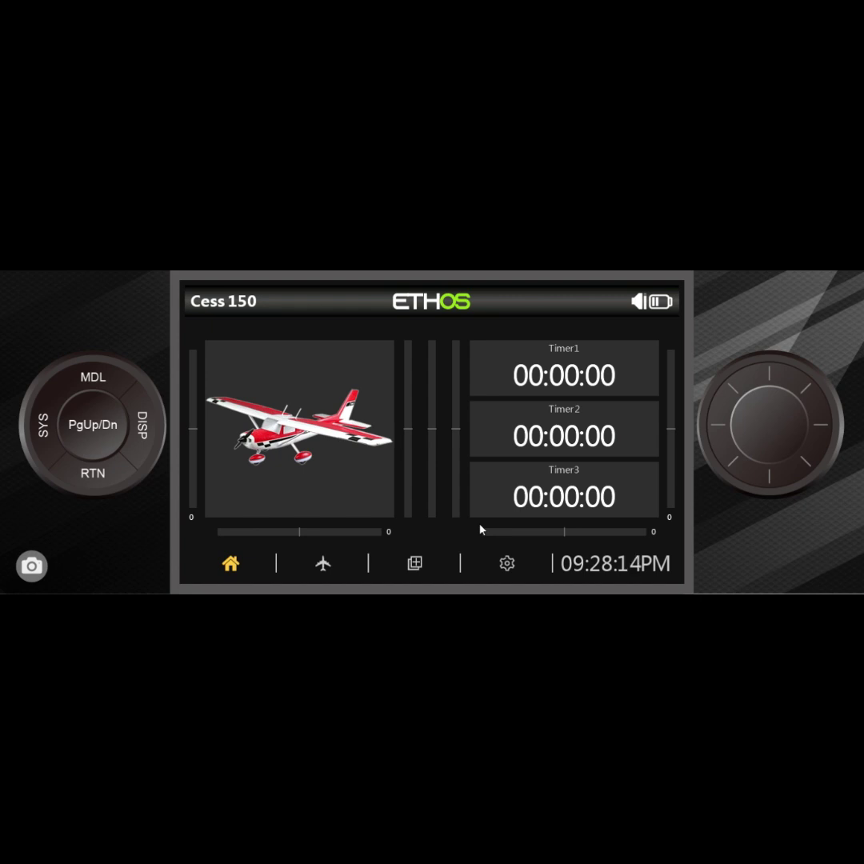
Examine the SRX Calibration and SRX Basic tools in the System settings, leaving each without changes.
click(507, 564)
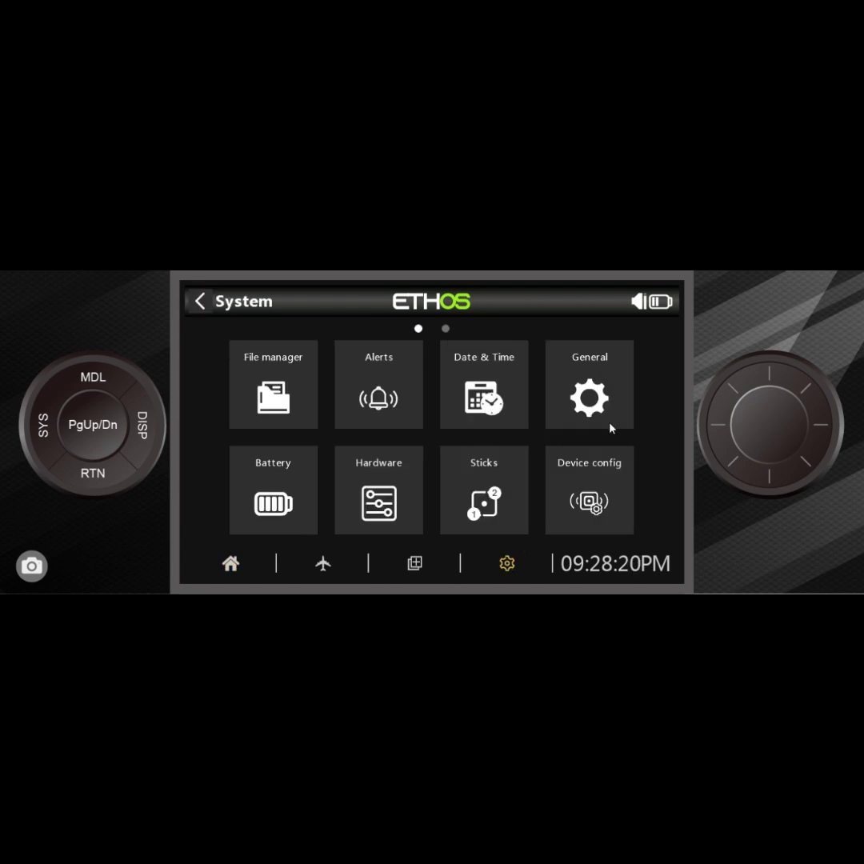
click(152, 432)
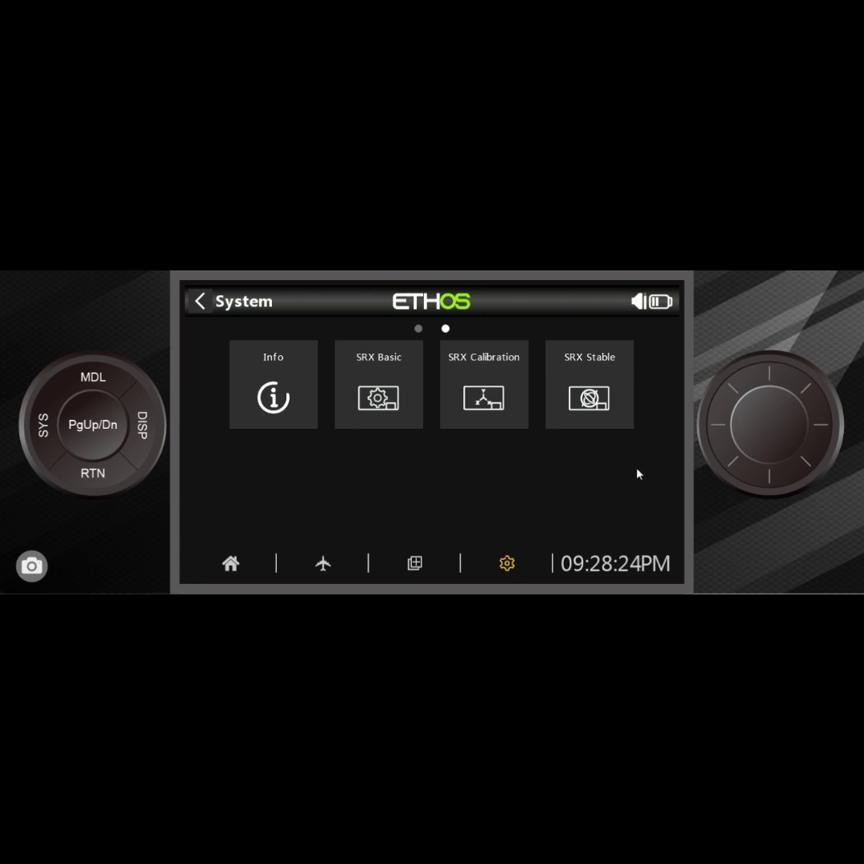
click(525, 430)
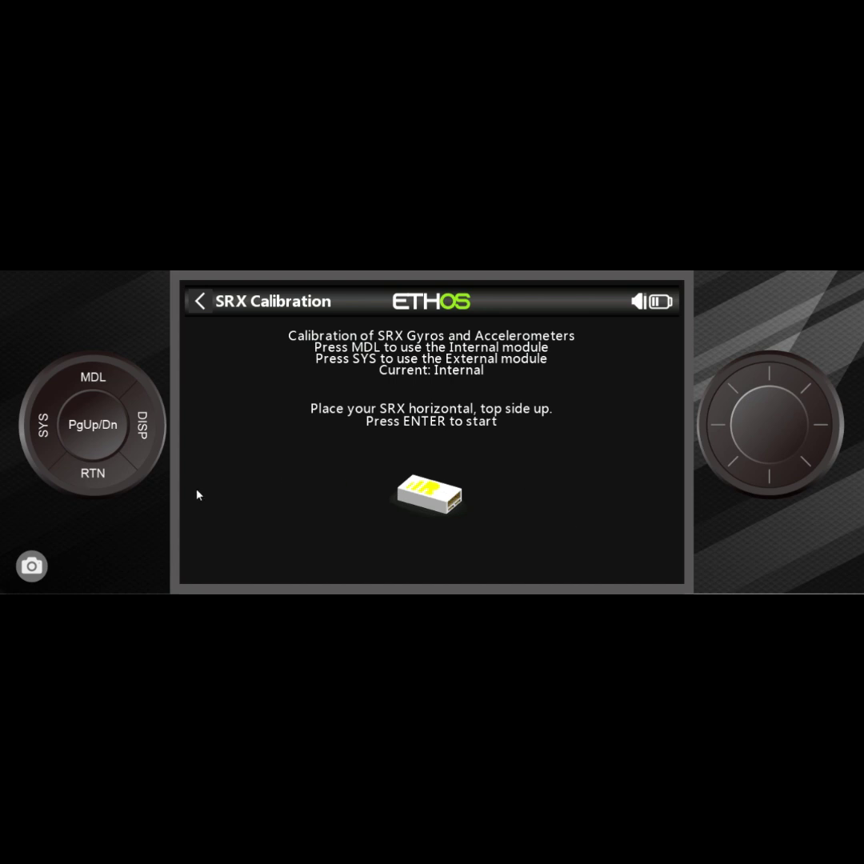
click(93, 477)
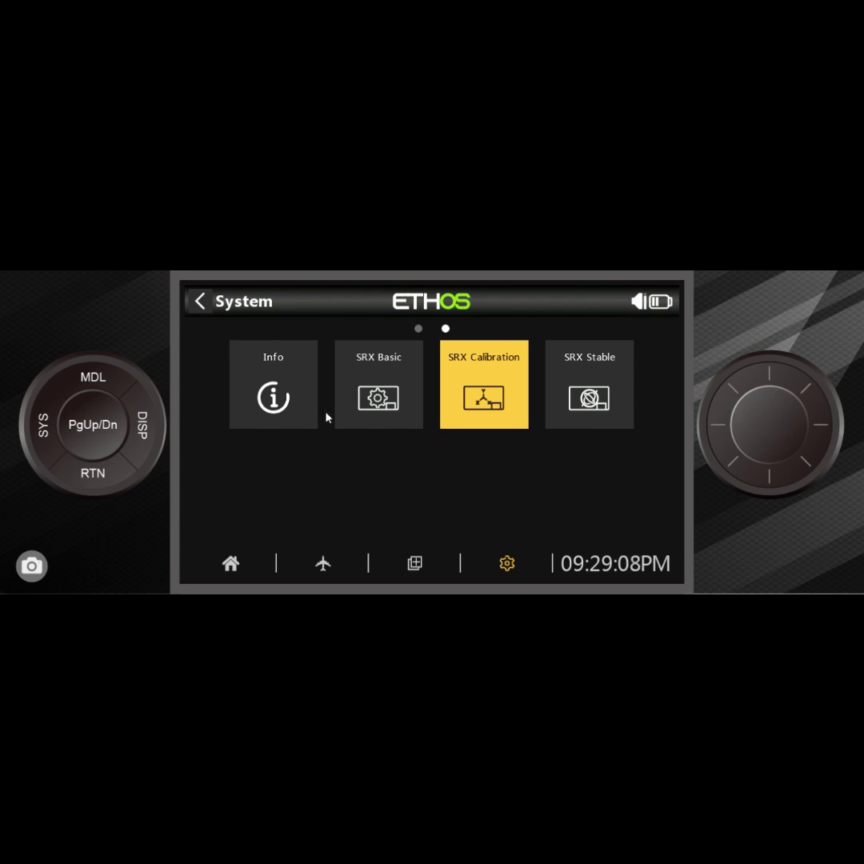
click(399, 410)
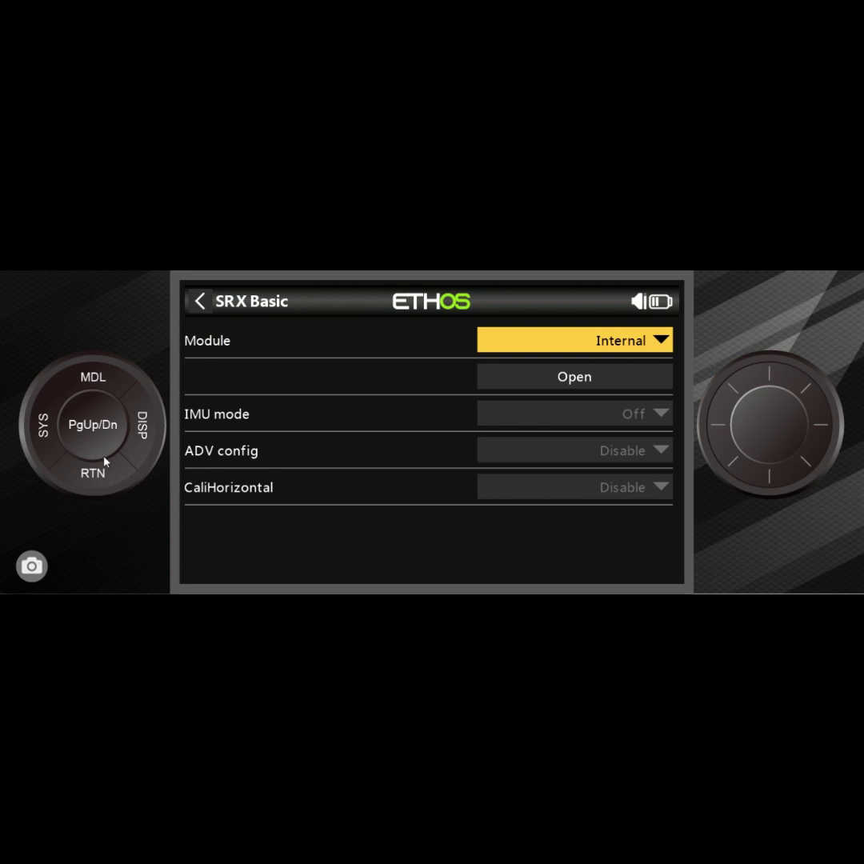
click(101, 479)
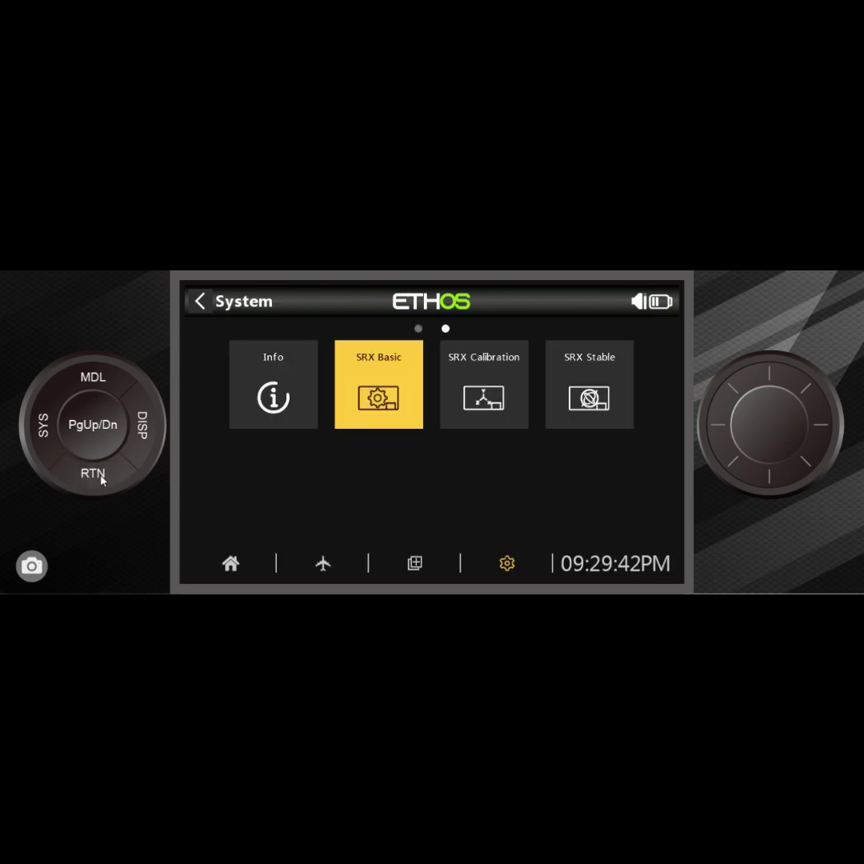
Open the SRX Stable tool and review its module, stabilizing, channel mode, direction, gain and offset settings.
click(578, 392)
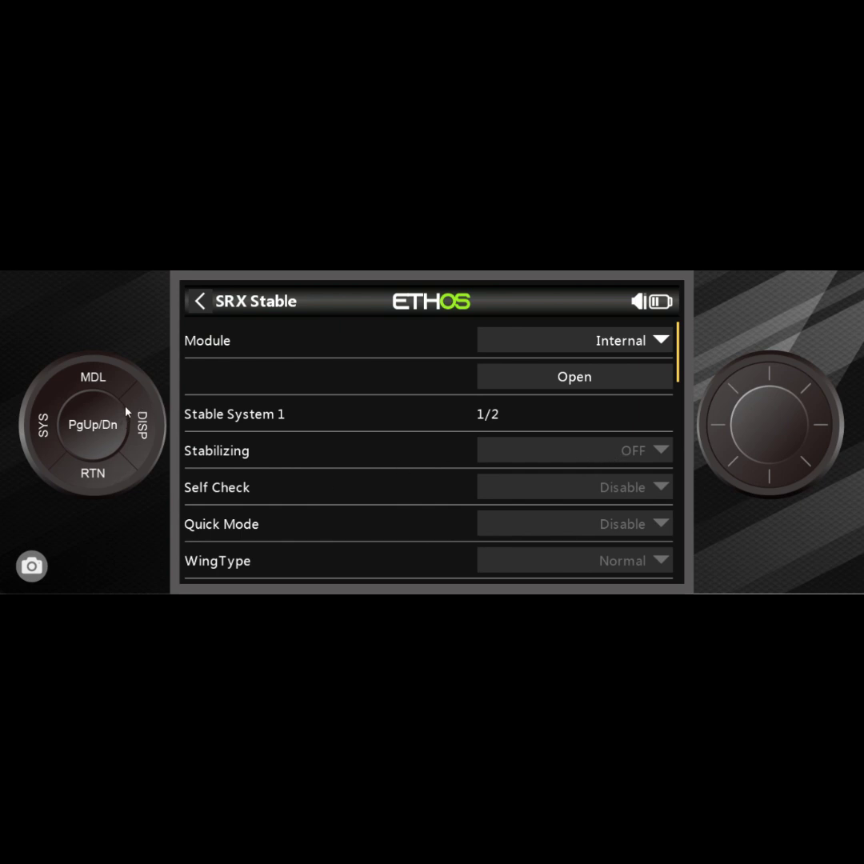
click(88, 426)
click(84, 434)
scroll(630, 492, down, 3)
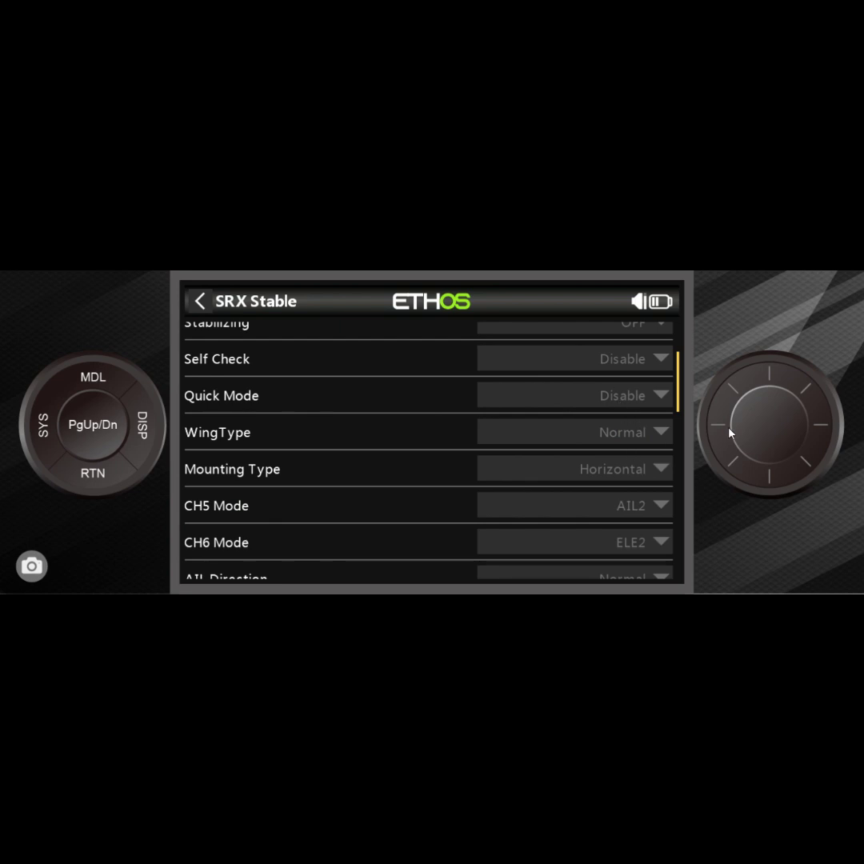
scroll(461, 450, down, 3)
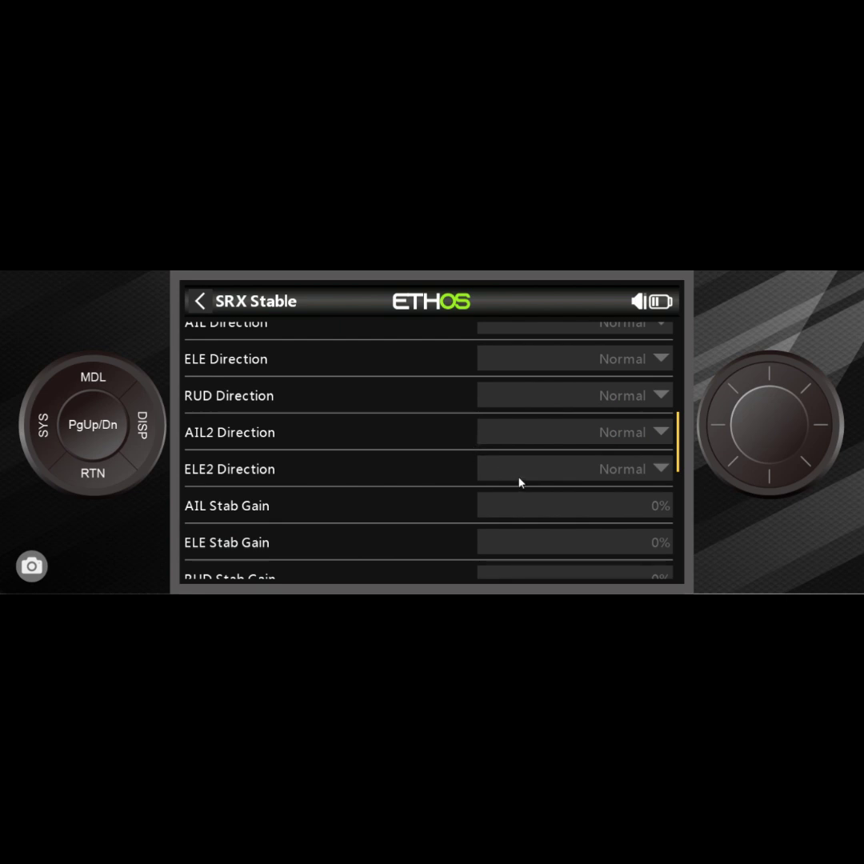
scroll(519, 481, down, 2)
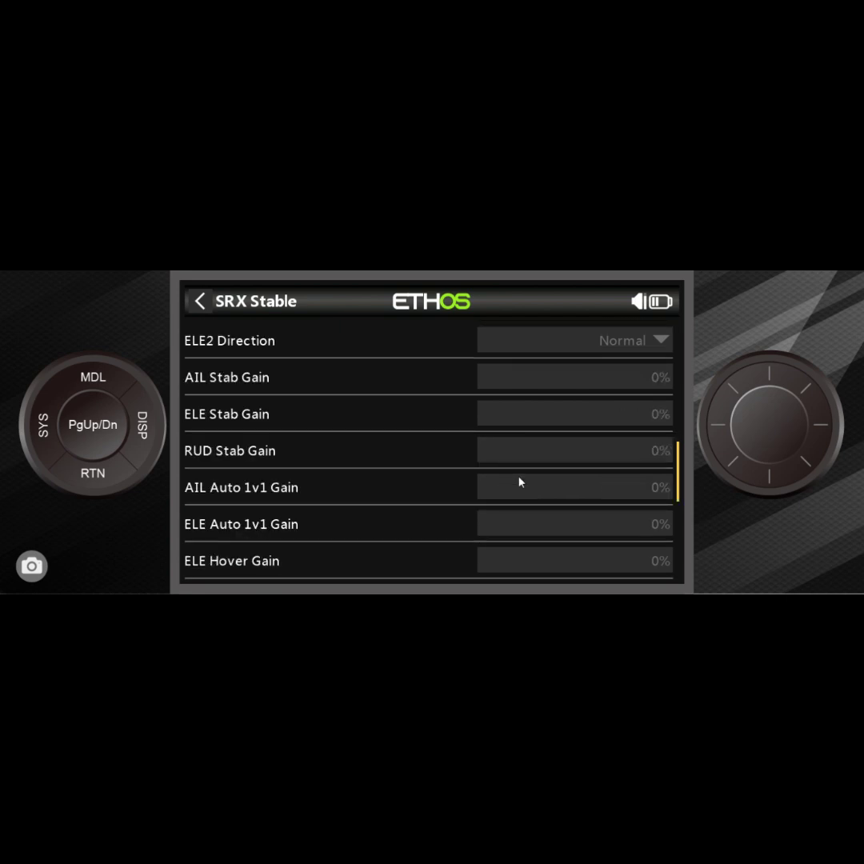
scroll(519, 481, up, 6)
scroll(519, 481, down, 5)
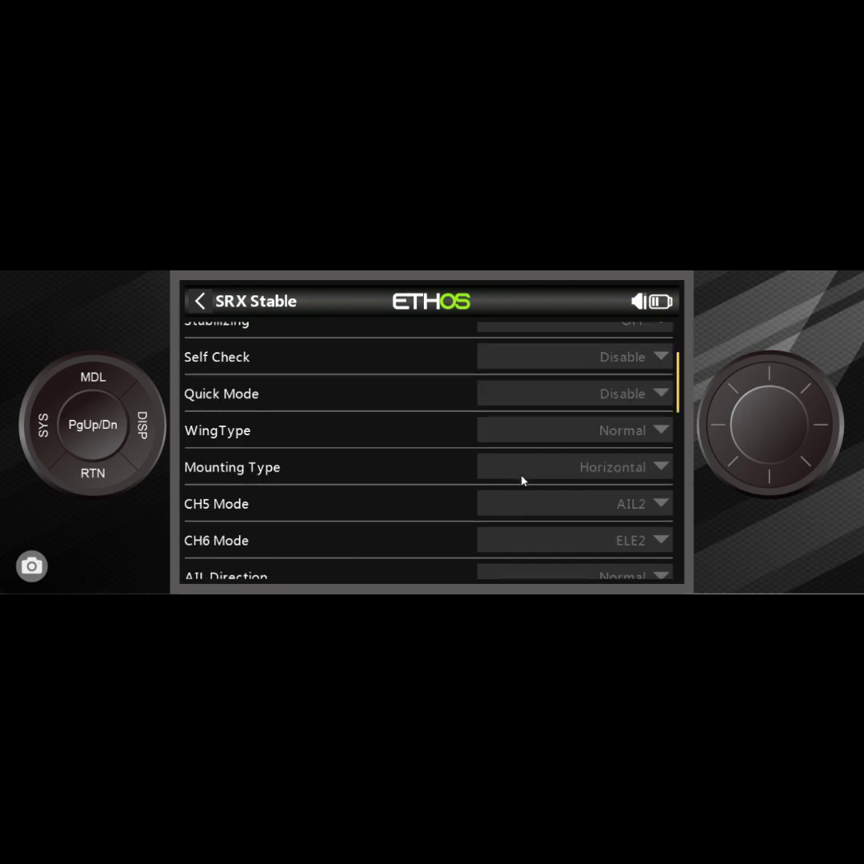
scroll(522, 480, down, 2)
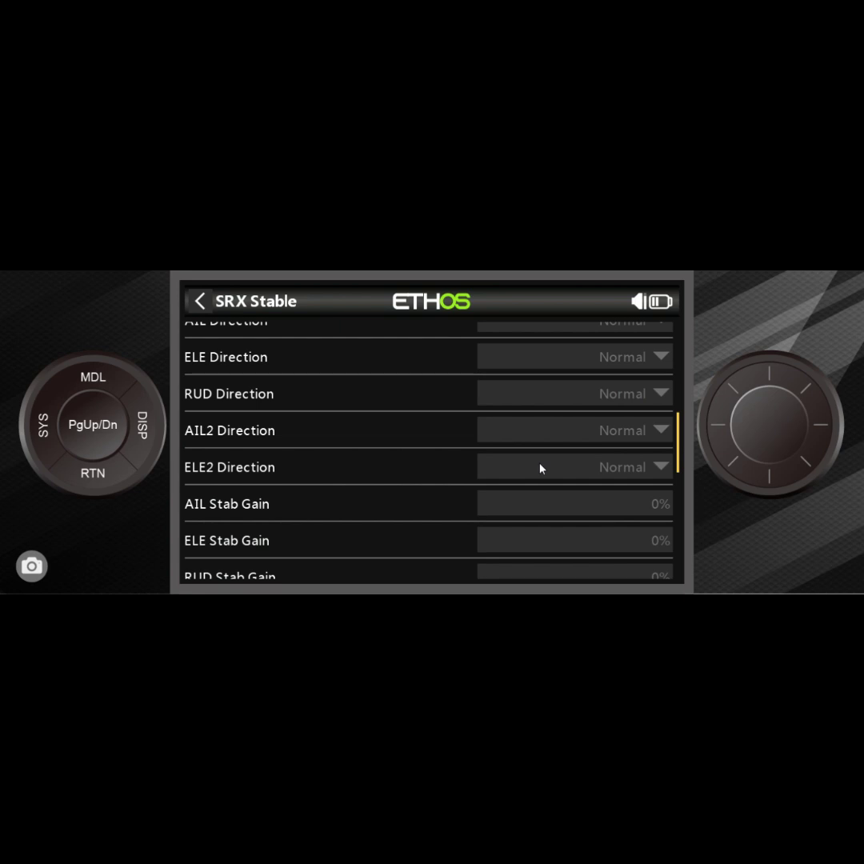
scroll(541, 469, down, 7)
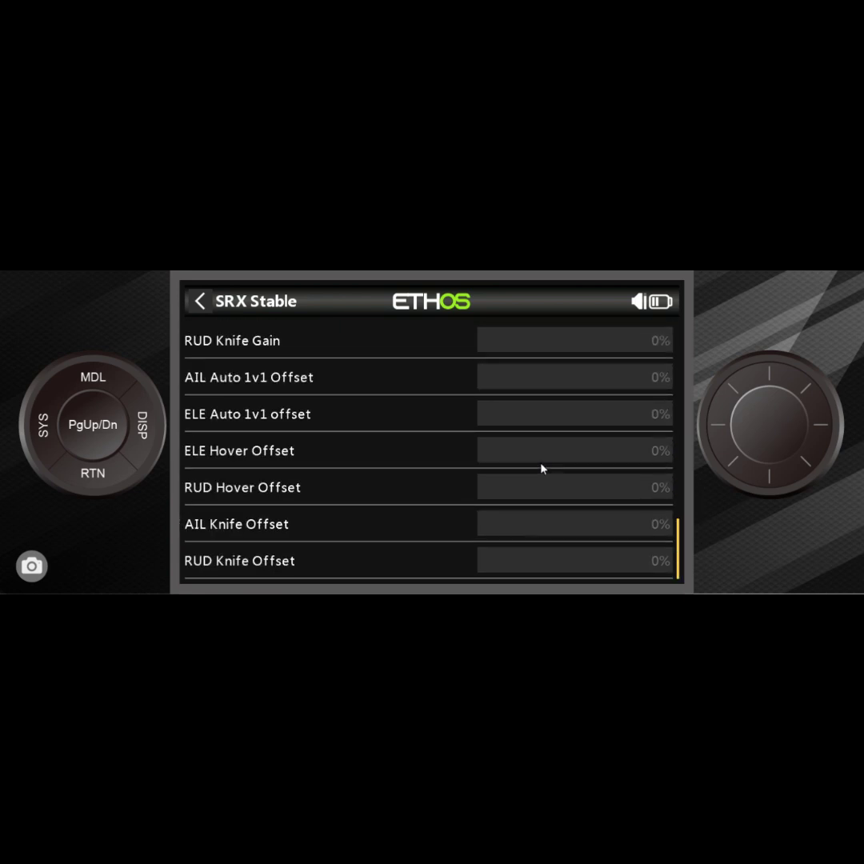
scroll(541, 470, up, 10)
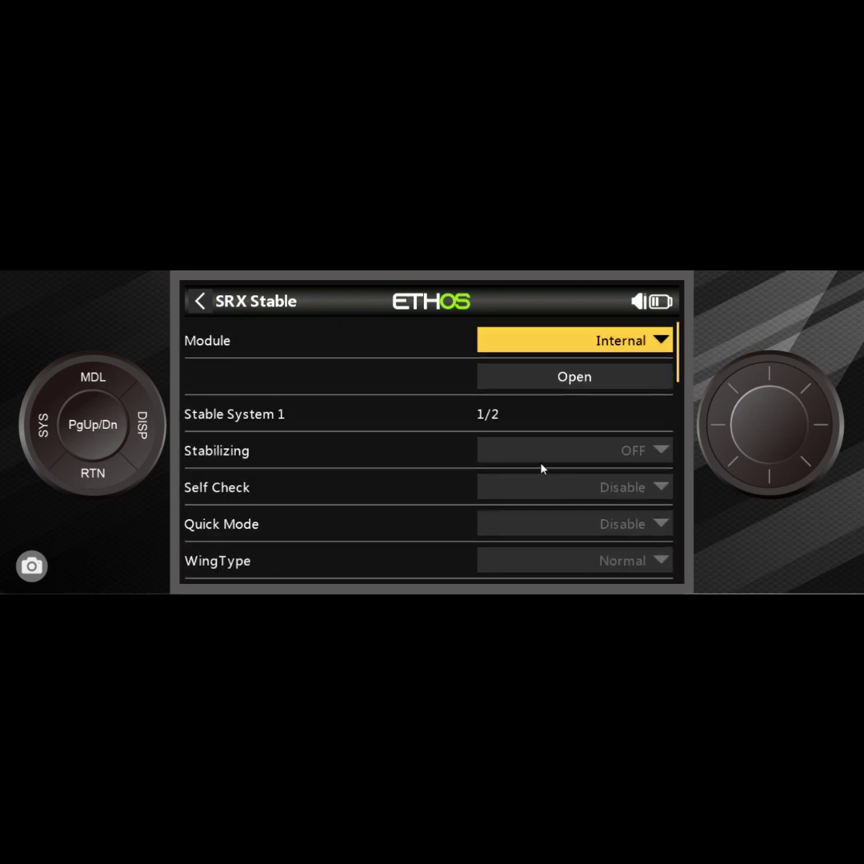
scroll(541, 469, down, 2)
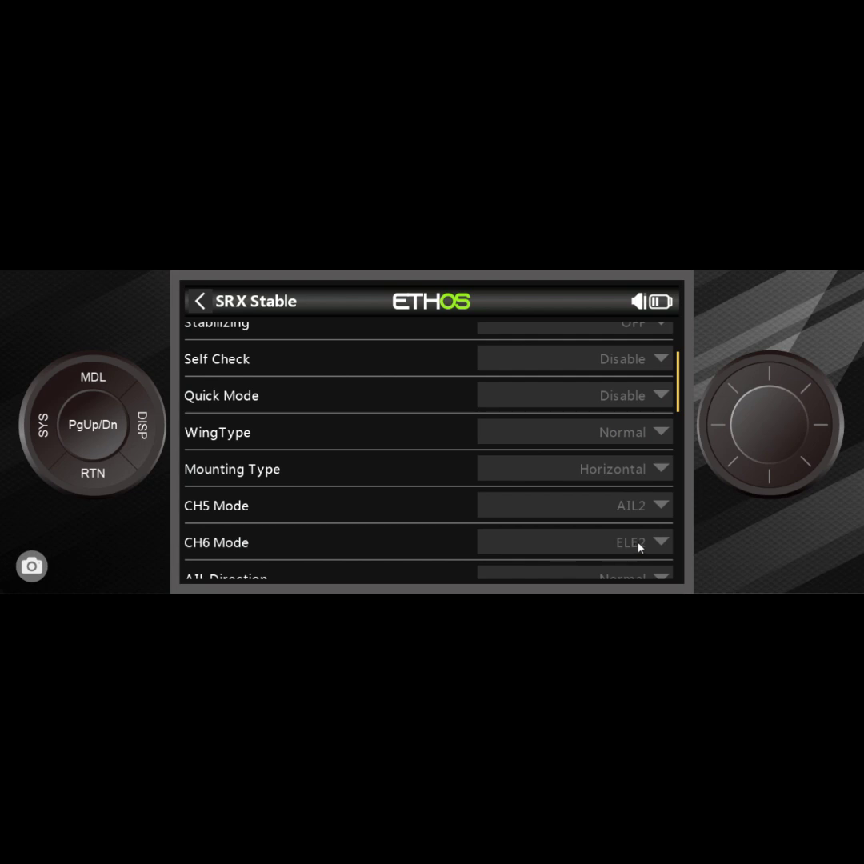
scroll(636, 546, up, 3)
scroll(637, 546, down, 1)
scroll(634, 544, down, 5)
scroll(632, 543, down, 7)
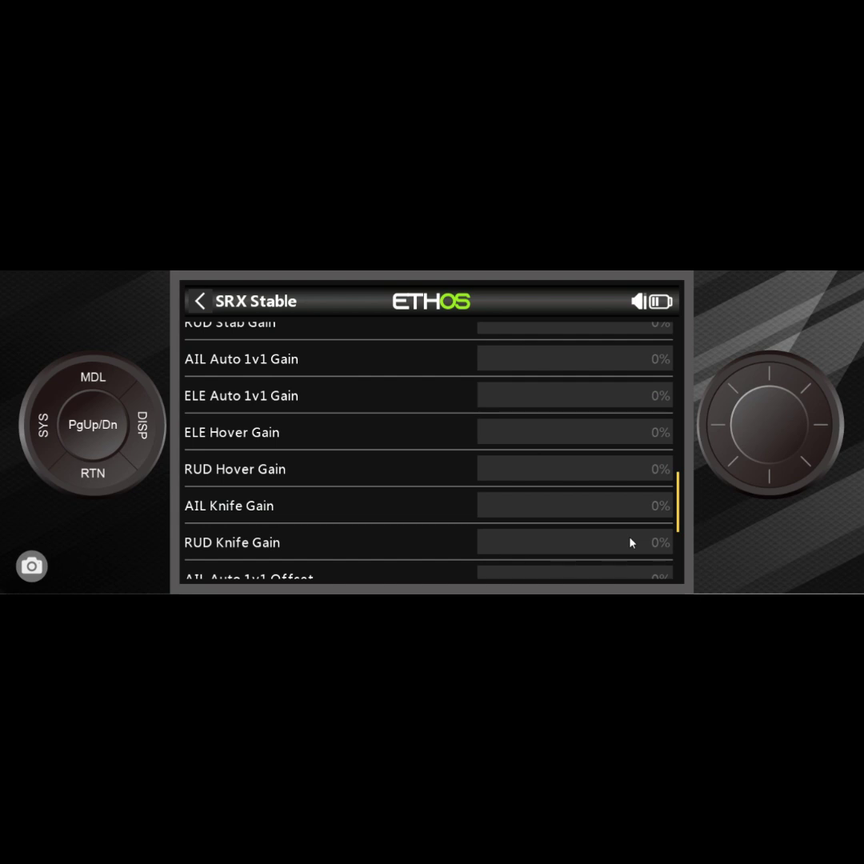
scroll(631, 543, down, 4)
scroll(629, 543, up, 3)
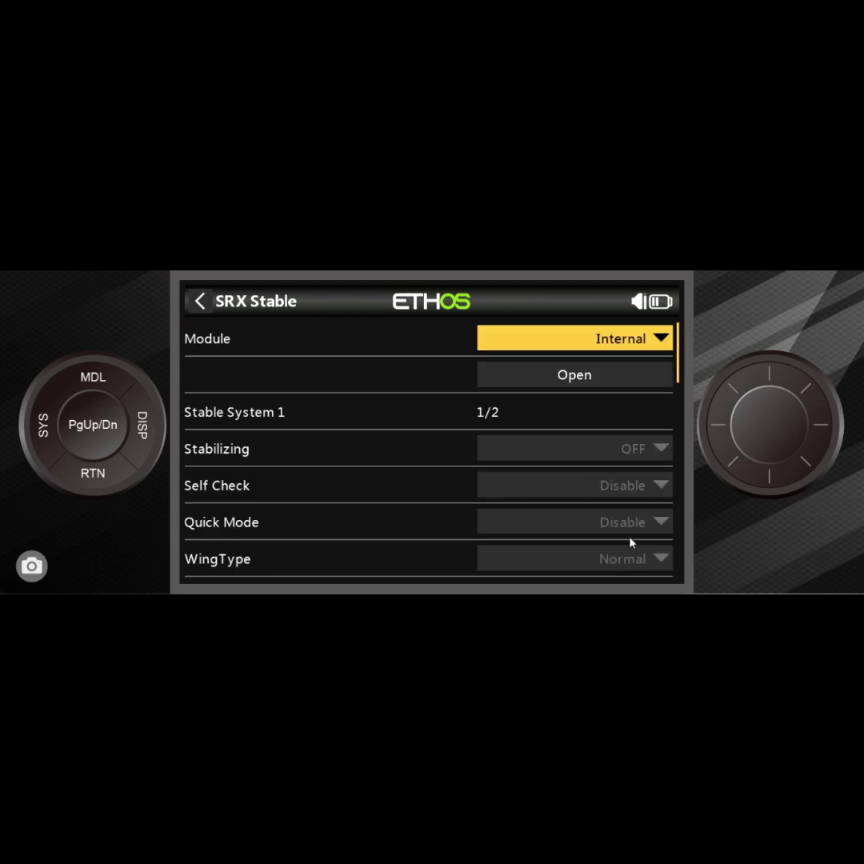
scroll(630, 543, down, 10)
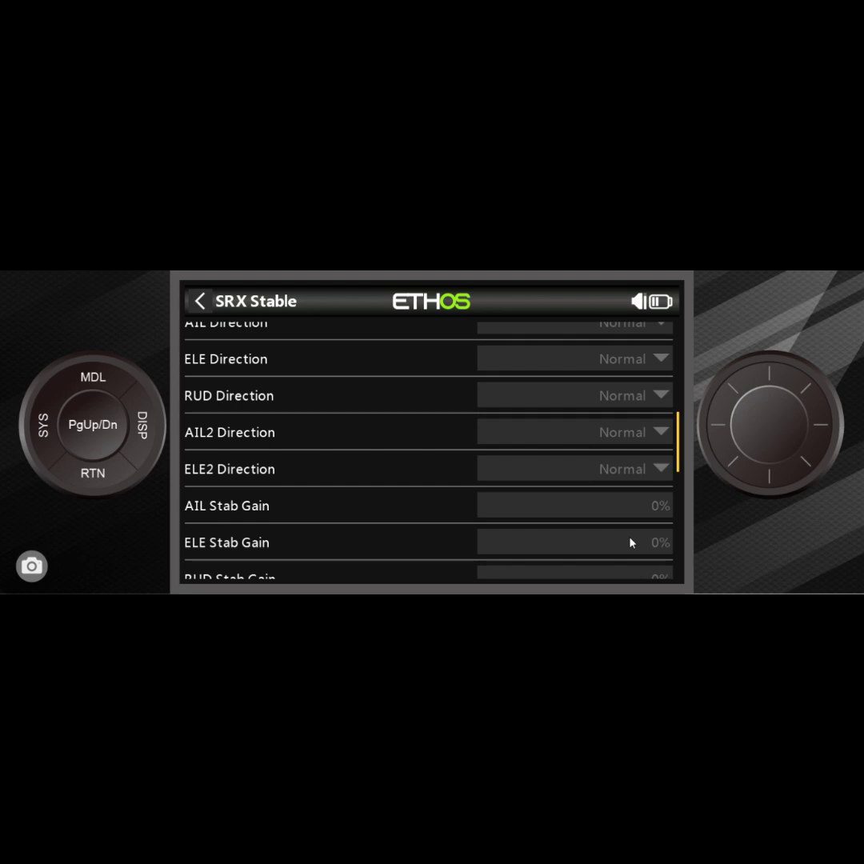
scroll(629, 544, down, 3)
scroll(630, 543, down, 3)
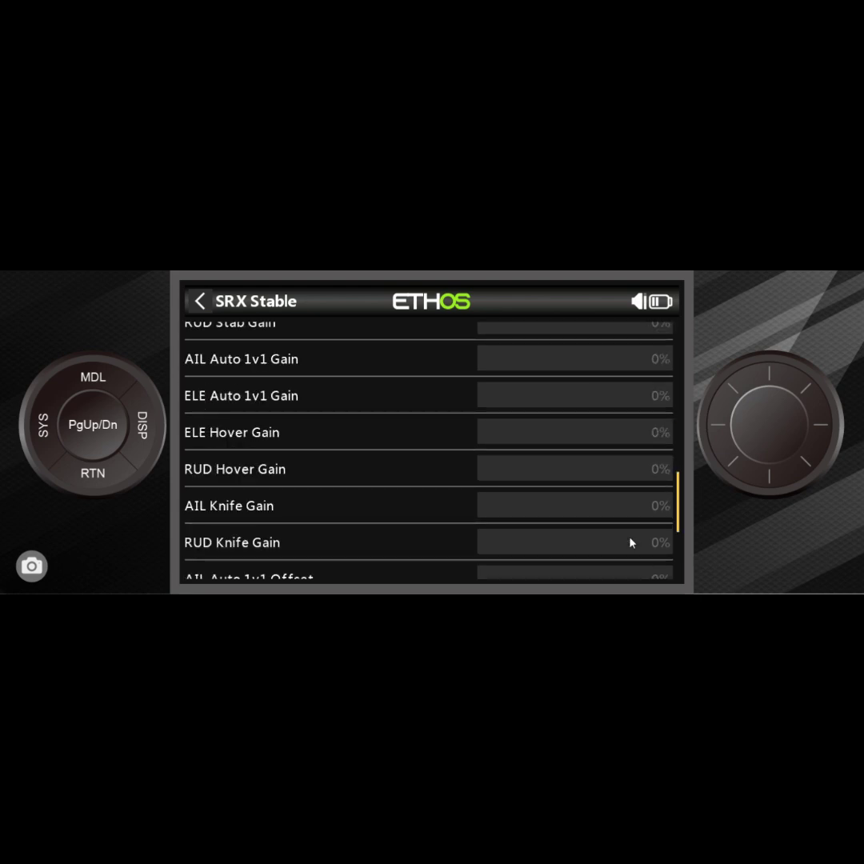
scroll(629, 544, down, 5)
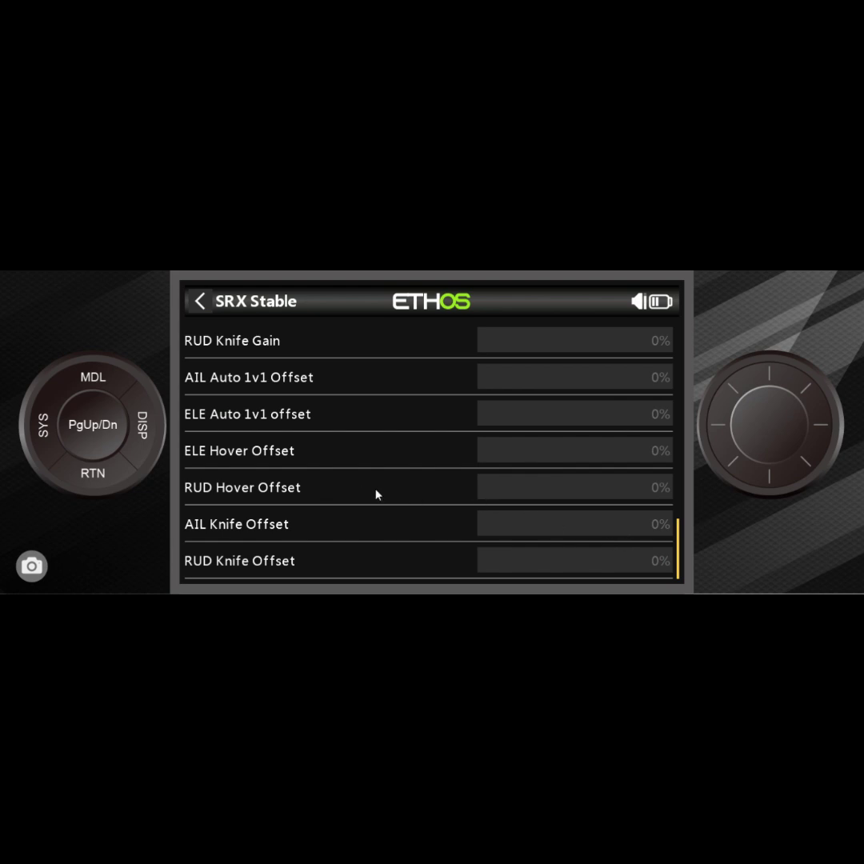
scroll(378, 485, down, 1)
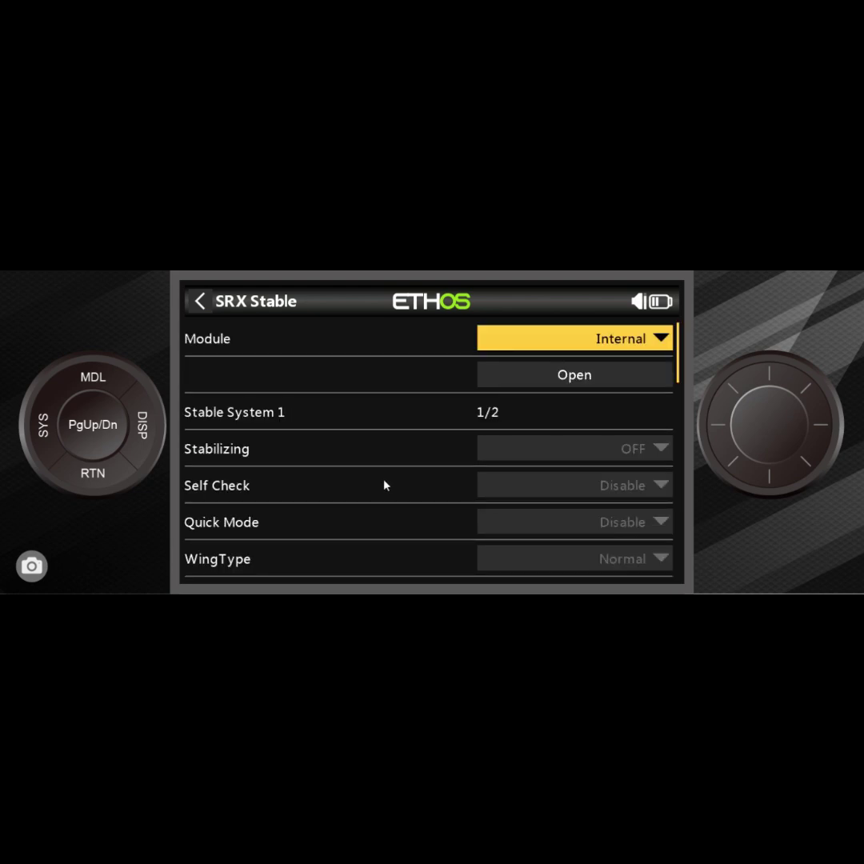
scroll(385, 484, down, 8)
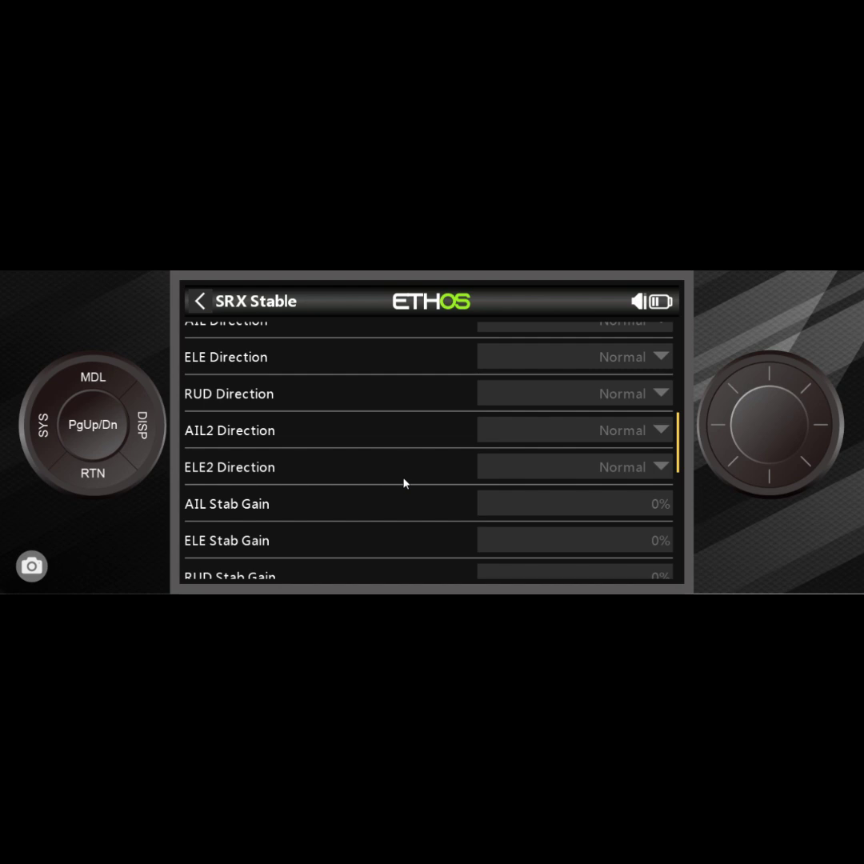
scroll(404, 483, down, 6)
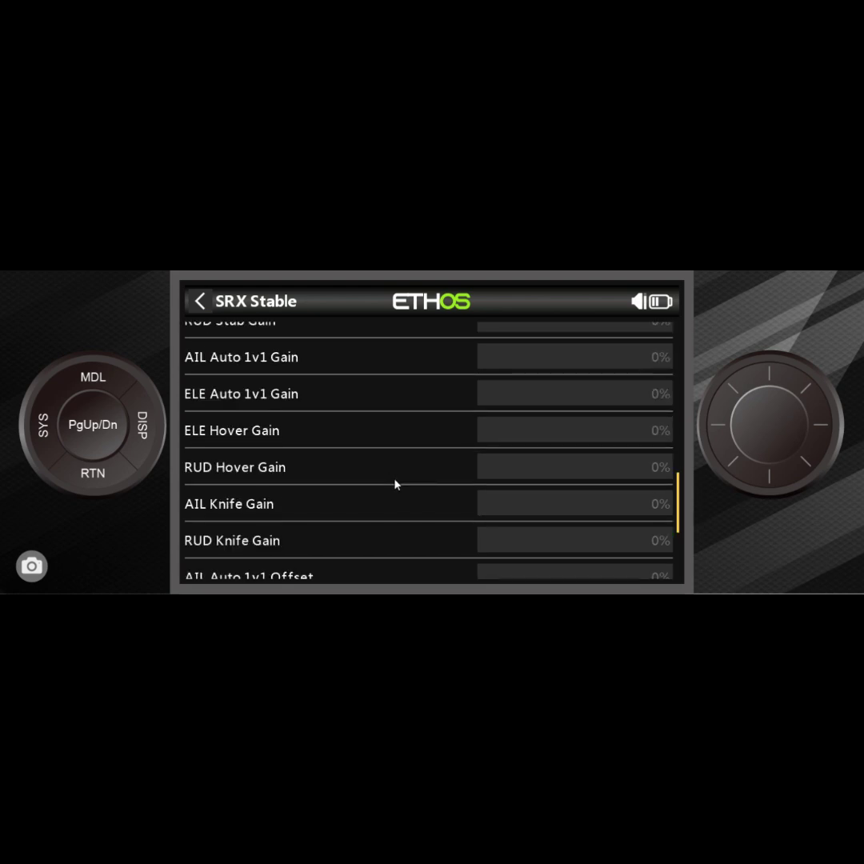
Examine the Auto, Hover and Knife gains and offsets in SRX Stable, and recheck its mounting type, channel mode, direction and stabilizing settings.
scroll(375, 481, down, 3)
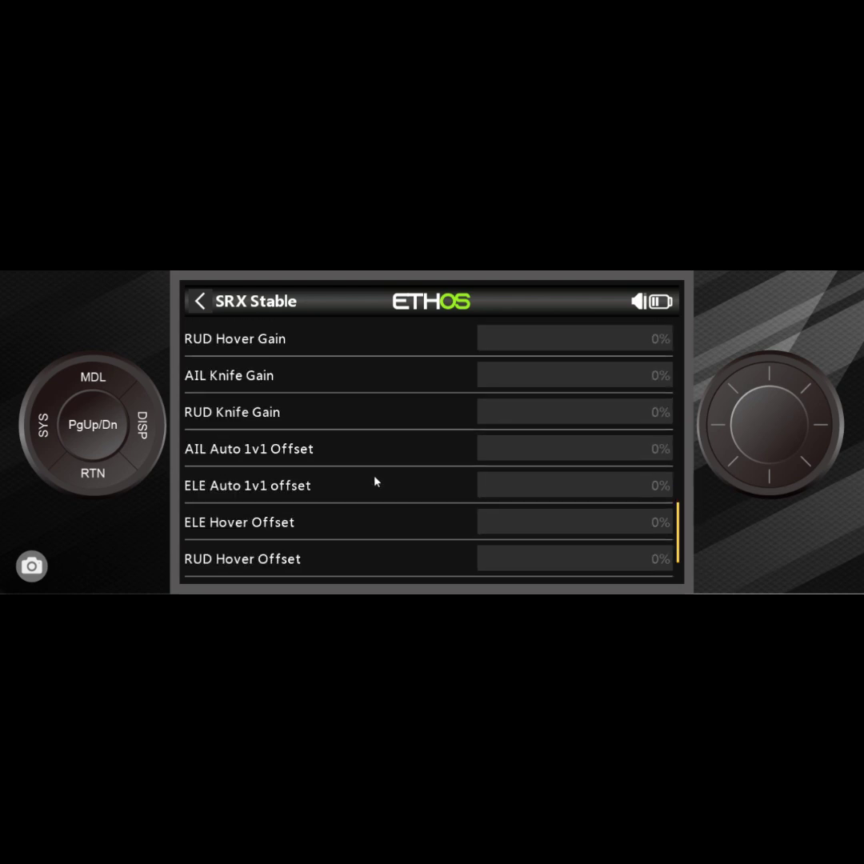
scroll(380, 480, down, 2)
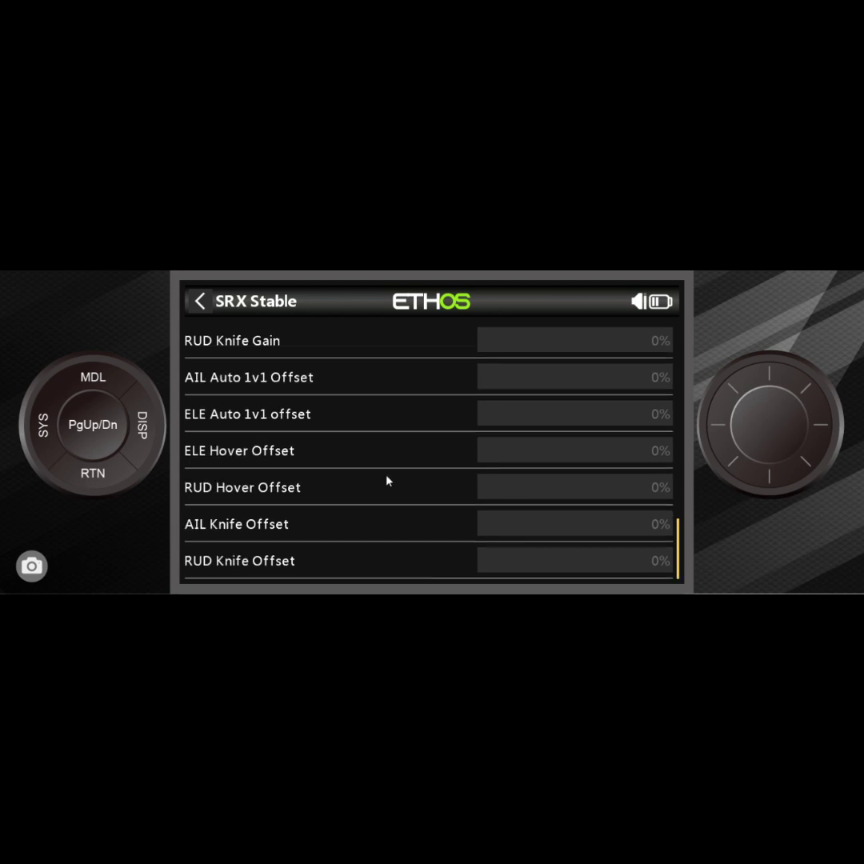
scroll(386, 480, down, 1)
scroll(387, 481, down, 1)
scroll(386, 480, down, 2)
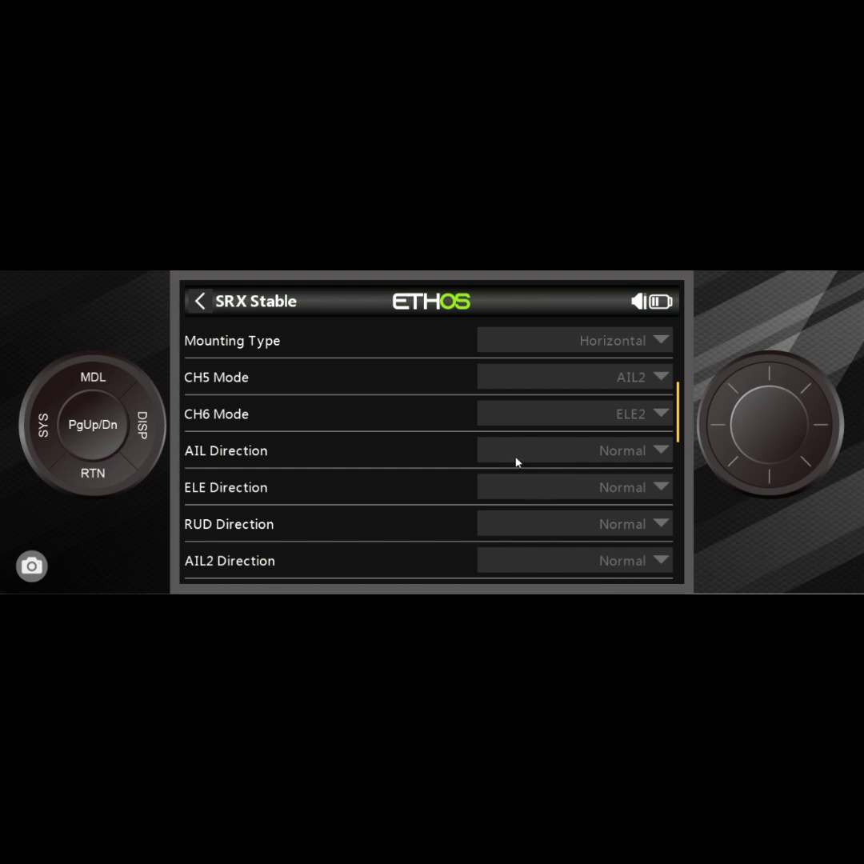
scroll(517, 463, down, 4)
scroll(516, 462, down, 6)
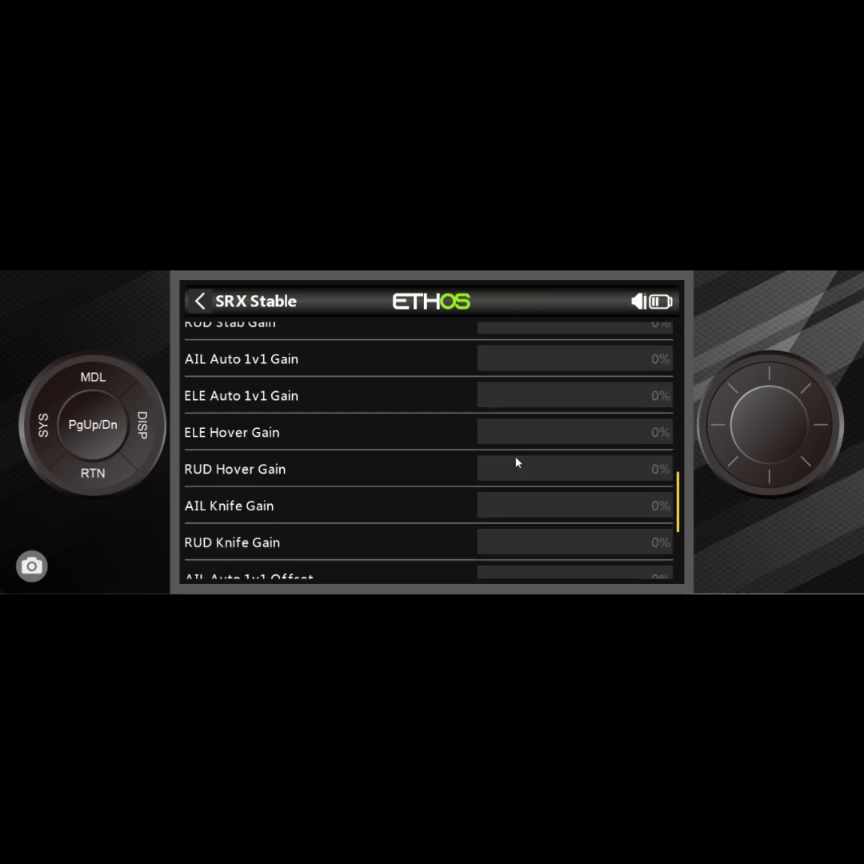
scroll(517, 462, down, 6)
scroll(516, 462, down, 1)
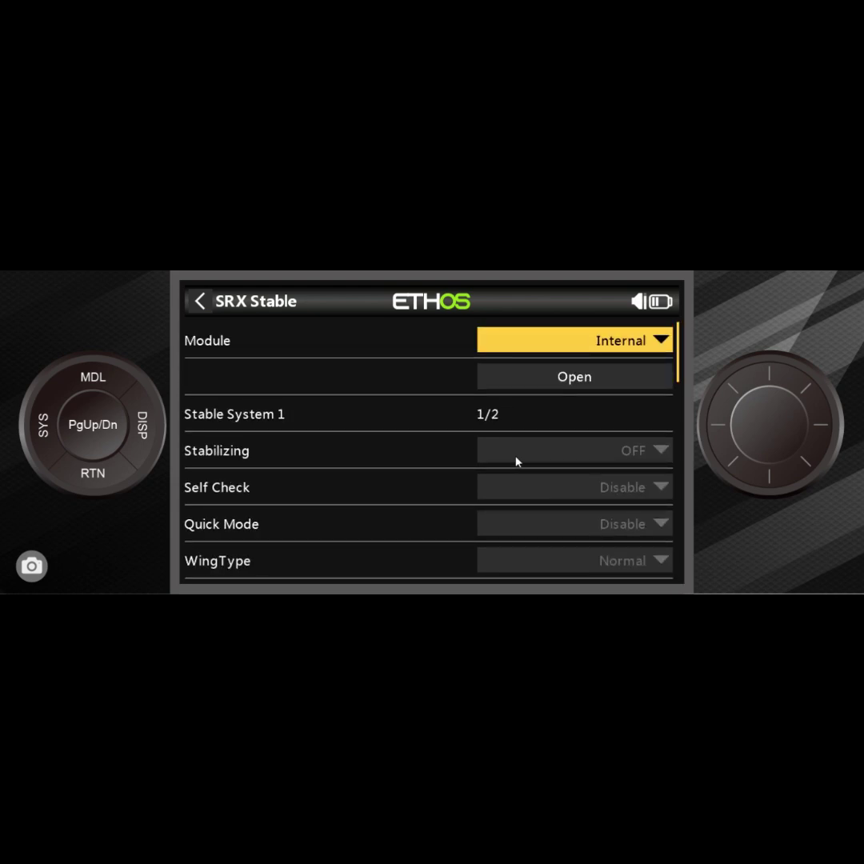
scroll(516, 463, down, 20)
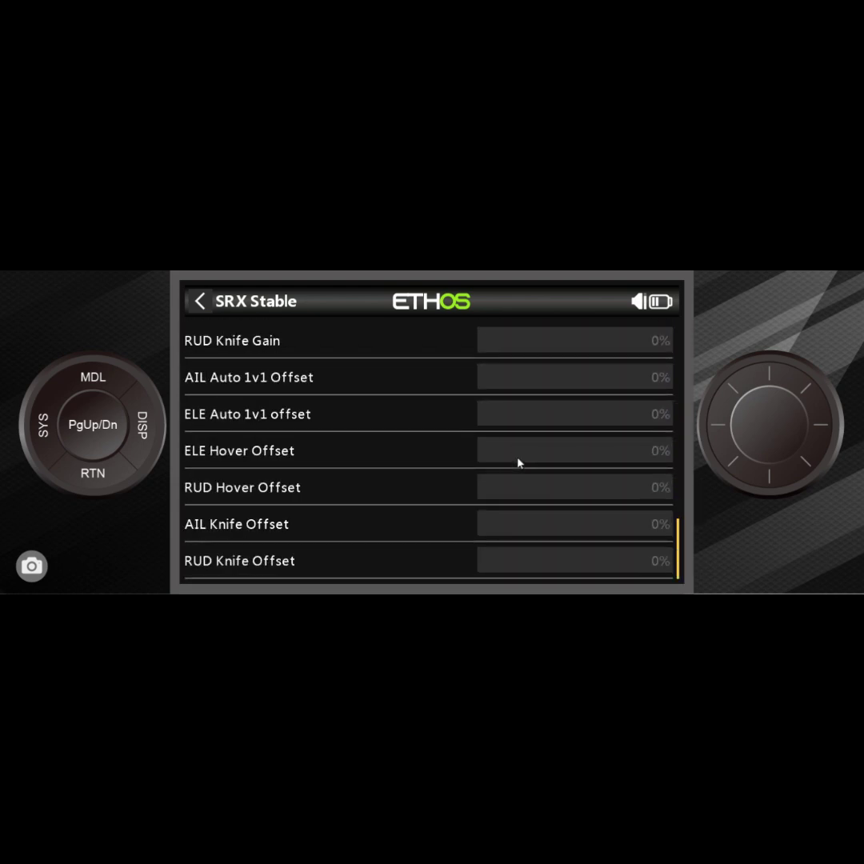
scroll(518, 463, down, 1)
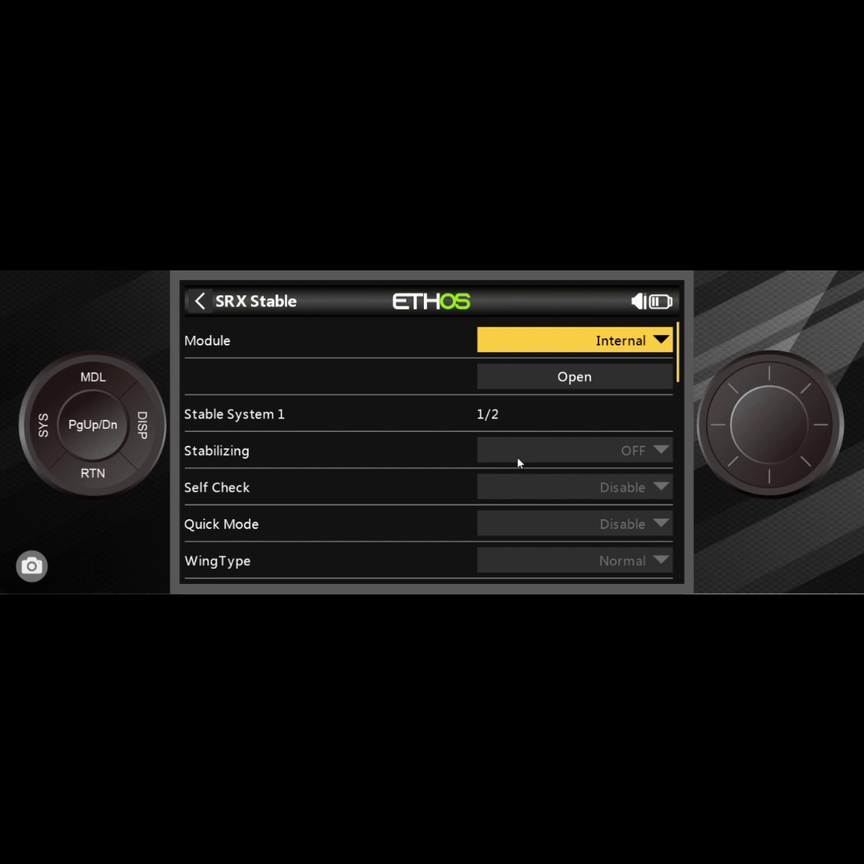